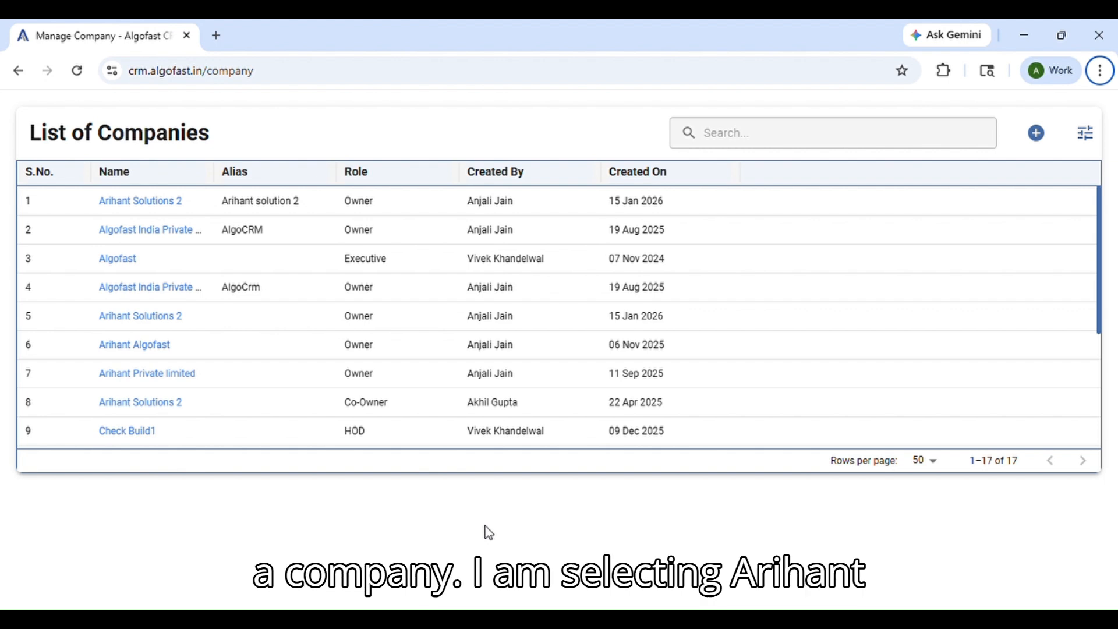
Open the Arihant Solutions 2 company held in the Co-Owner role and go to its Field Configurator
click(168, 404)
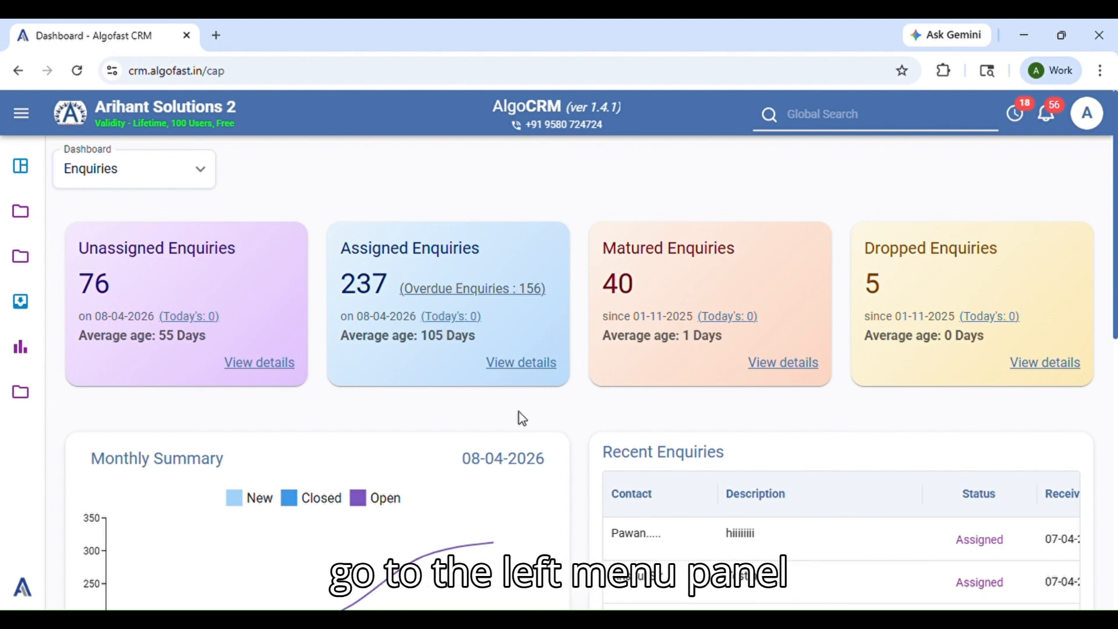
click(9, 395)
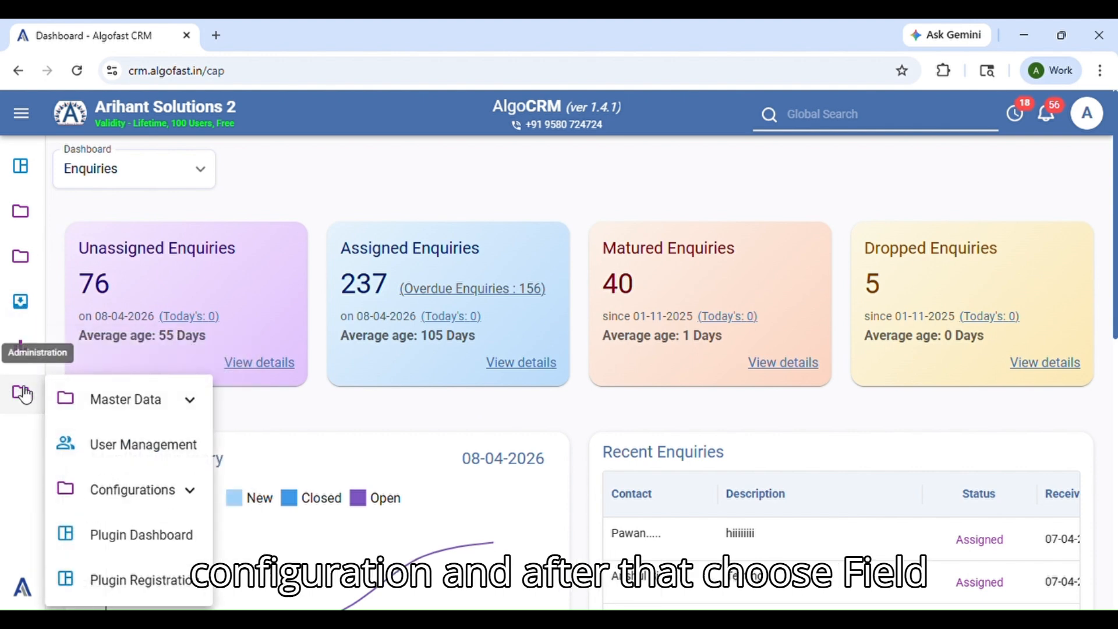
mouse_move(129, 492)
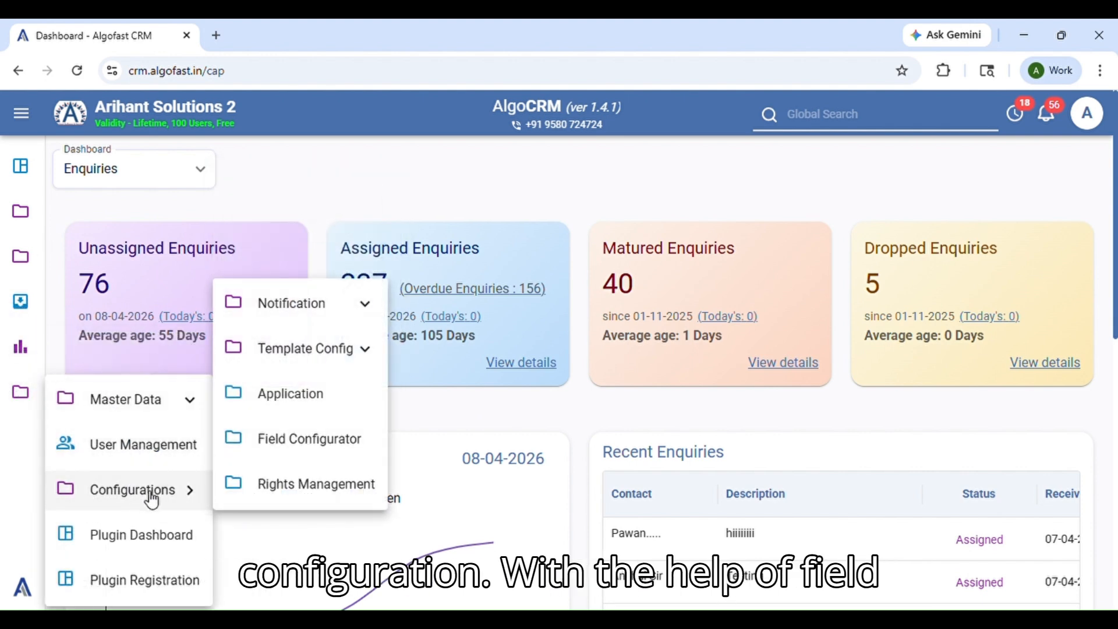
click(297, 440)
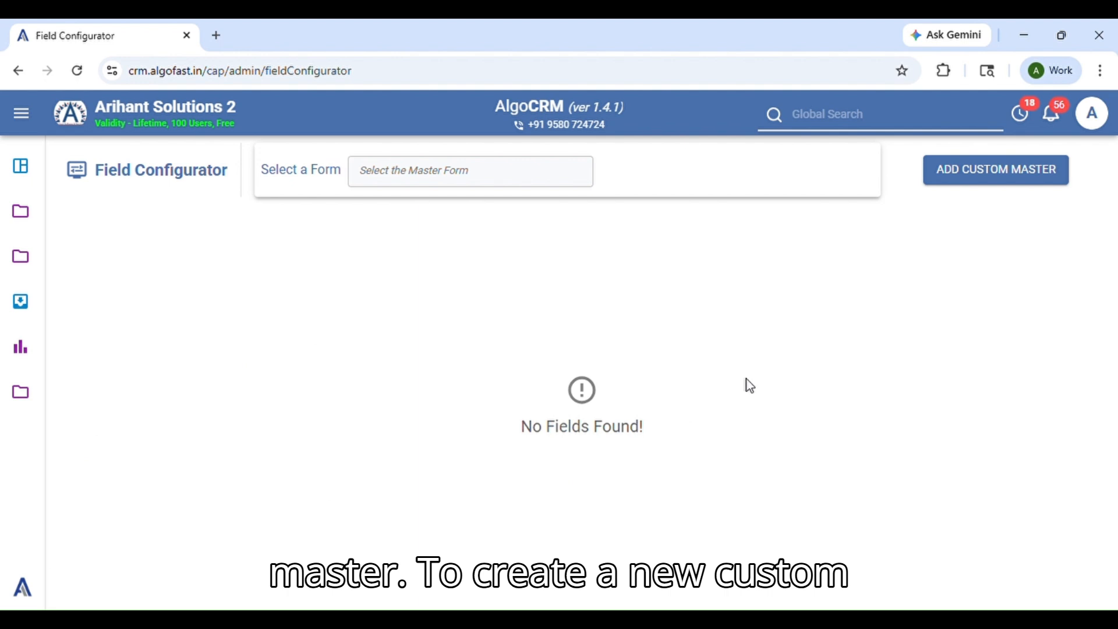
Create a custom master named Sample Master
click(988, 175)
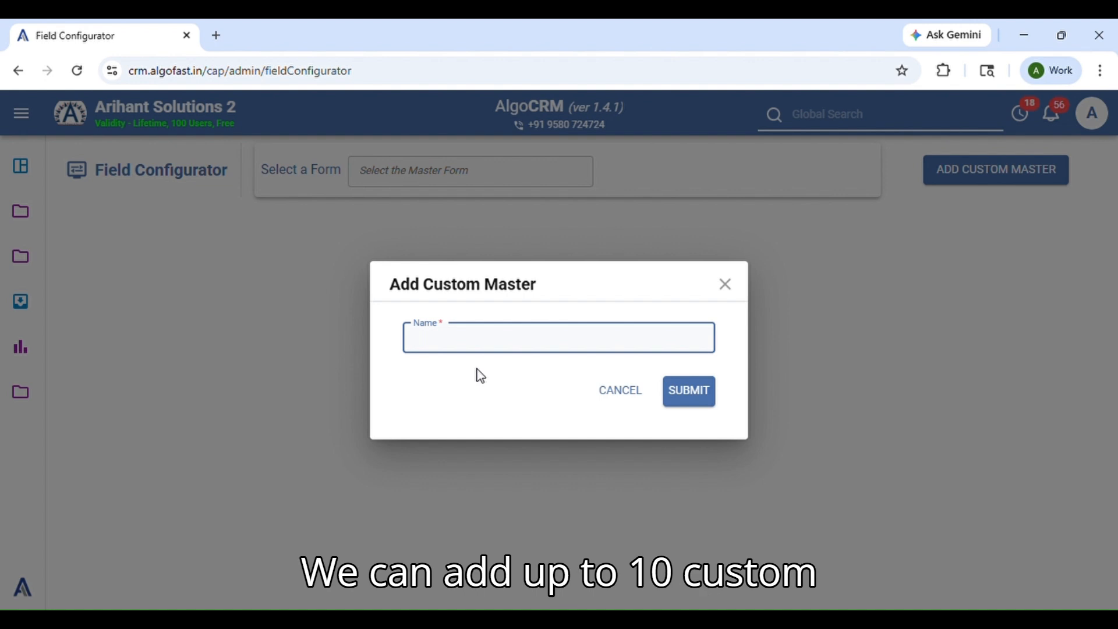
text(Sampe)
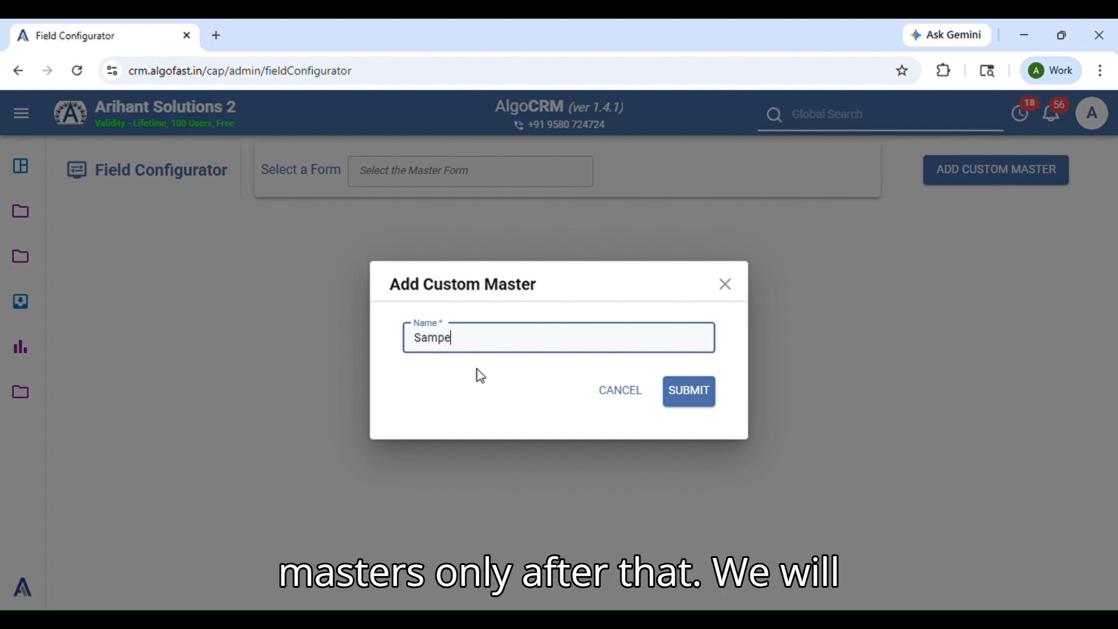
key(BackSpace)
text(le Master)
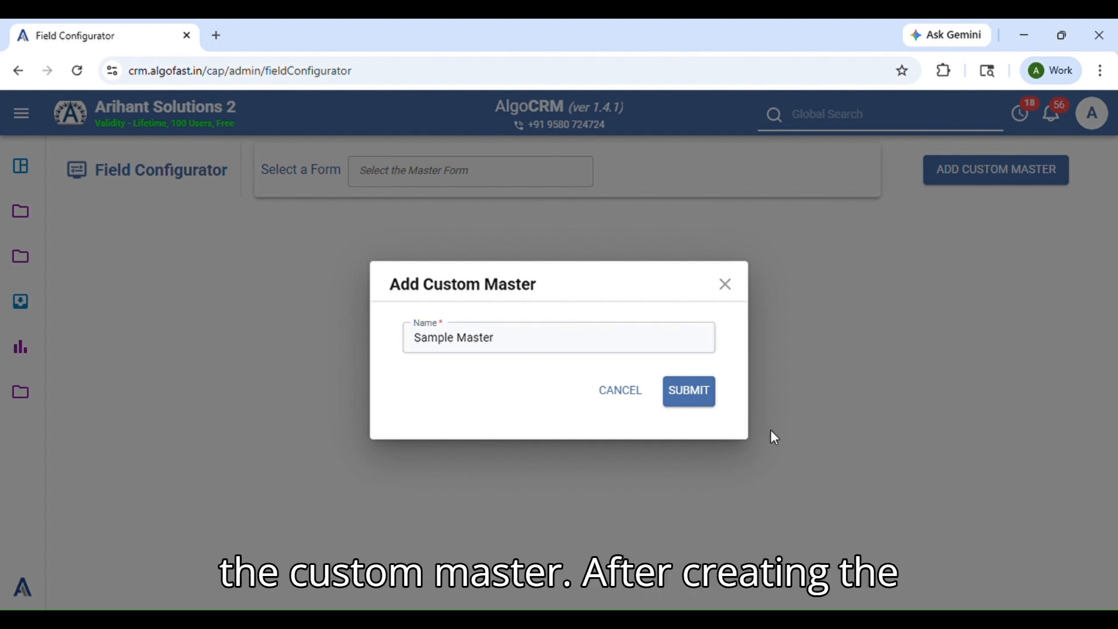
click(696, 395)
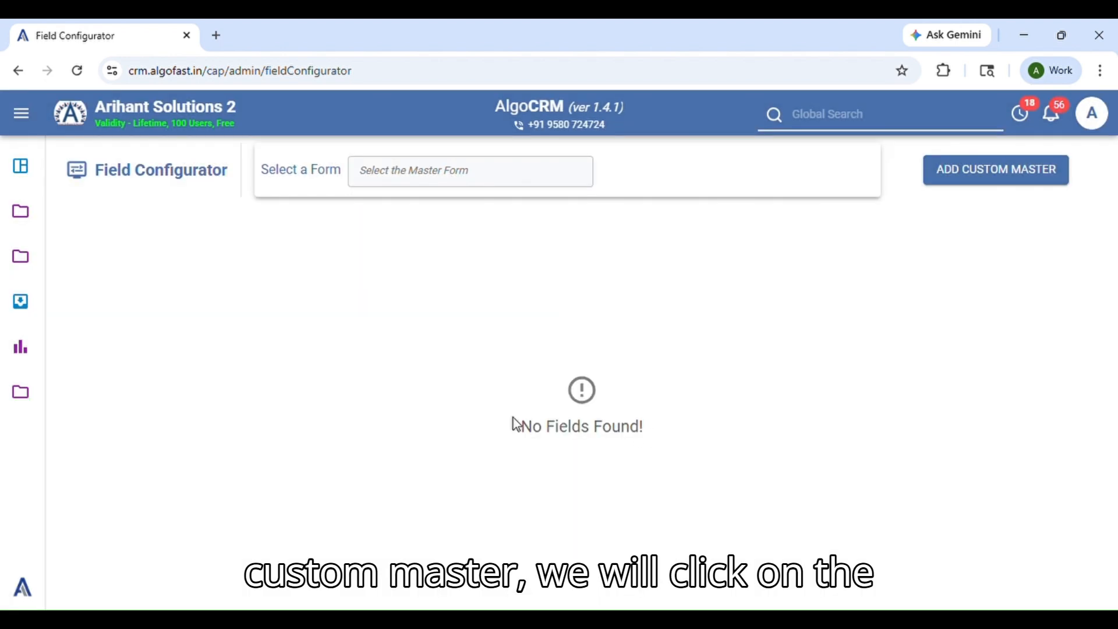
Choose Sample Master as the master form whose fields are configured
click(503, 184)
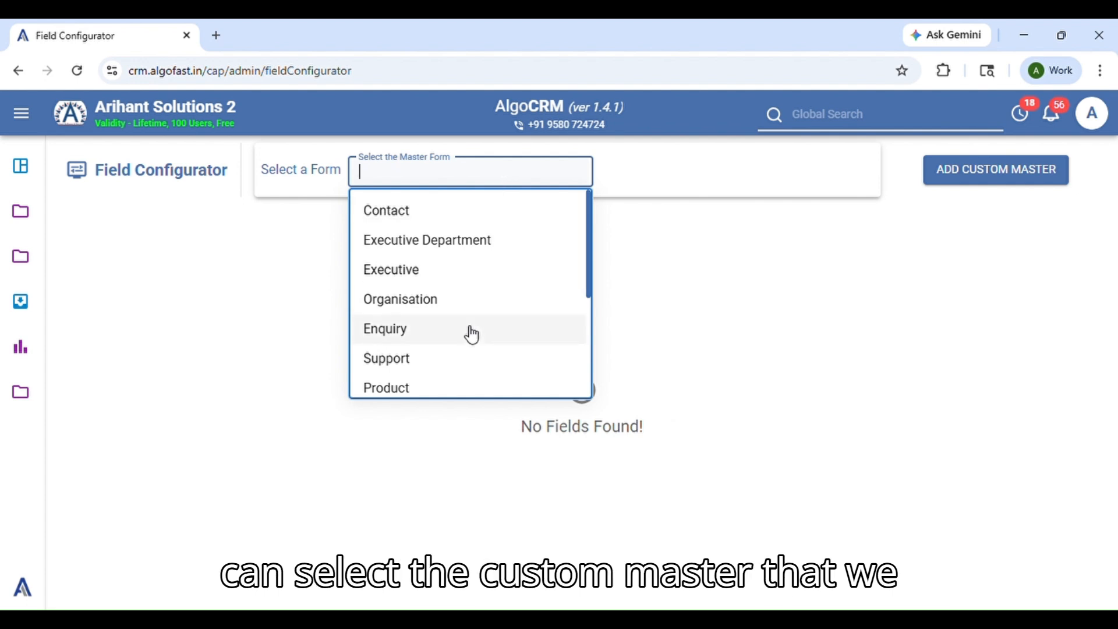
scroll(473, 336, down, 3)
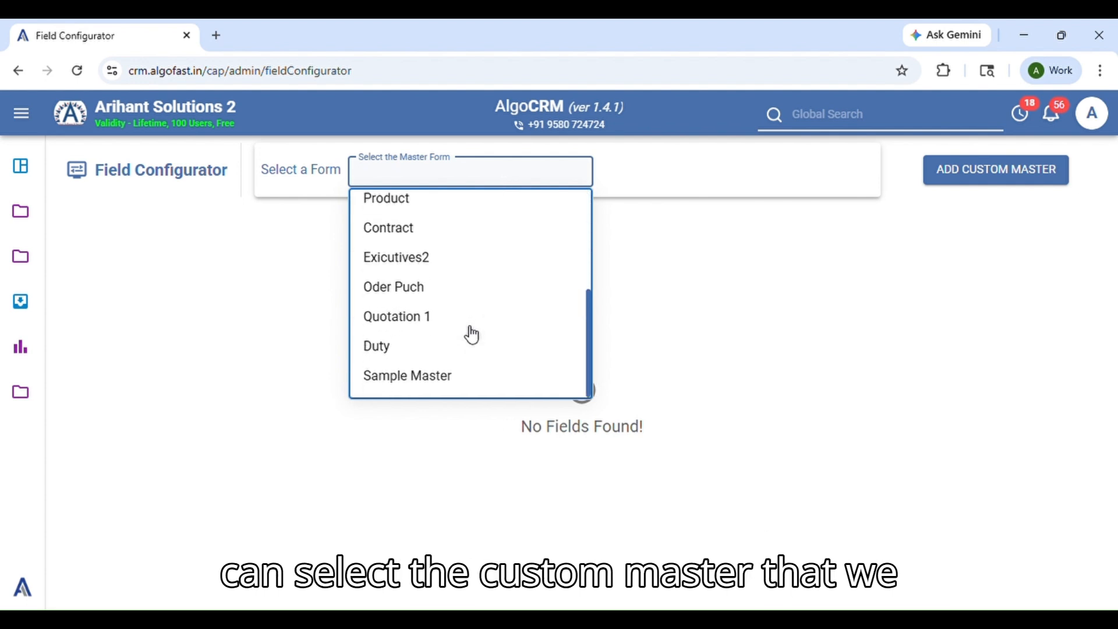
click(435, 384)
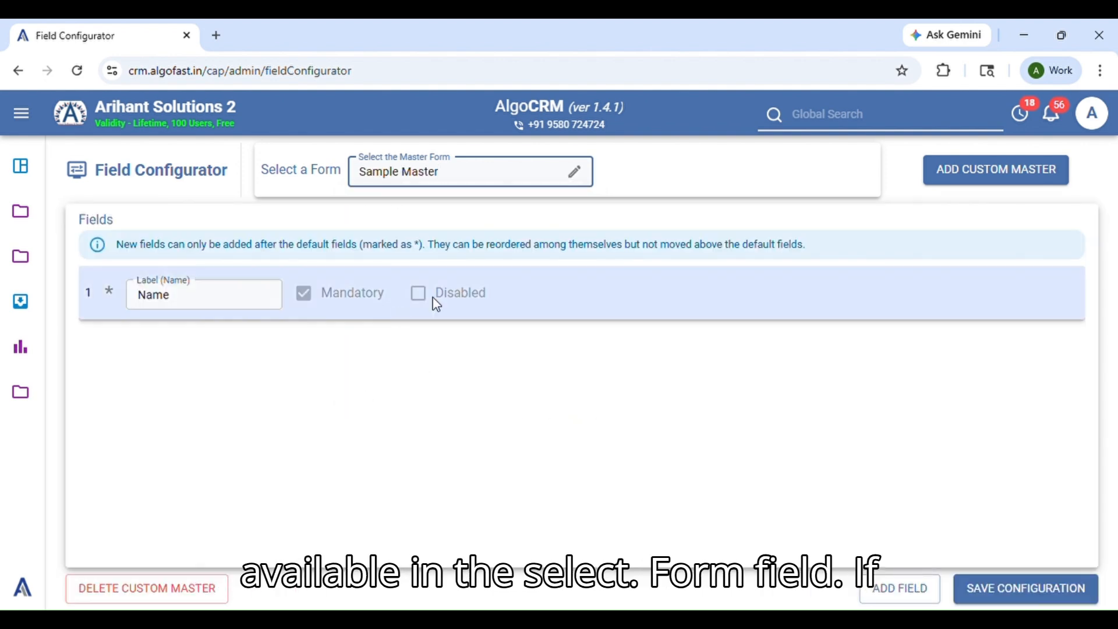
Check the name-editing option for the custom Sample Master and for the built-in Contract form, and return to Sample Master
click(584, 178)
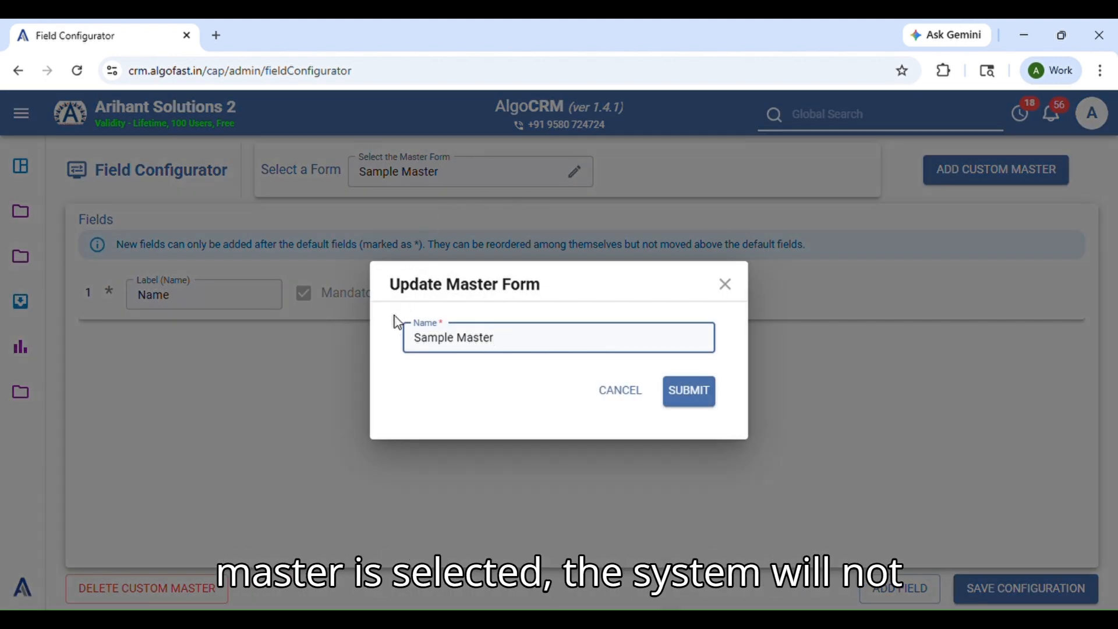
click(736, 294)
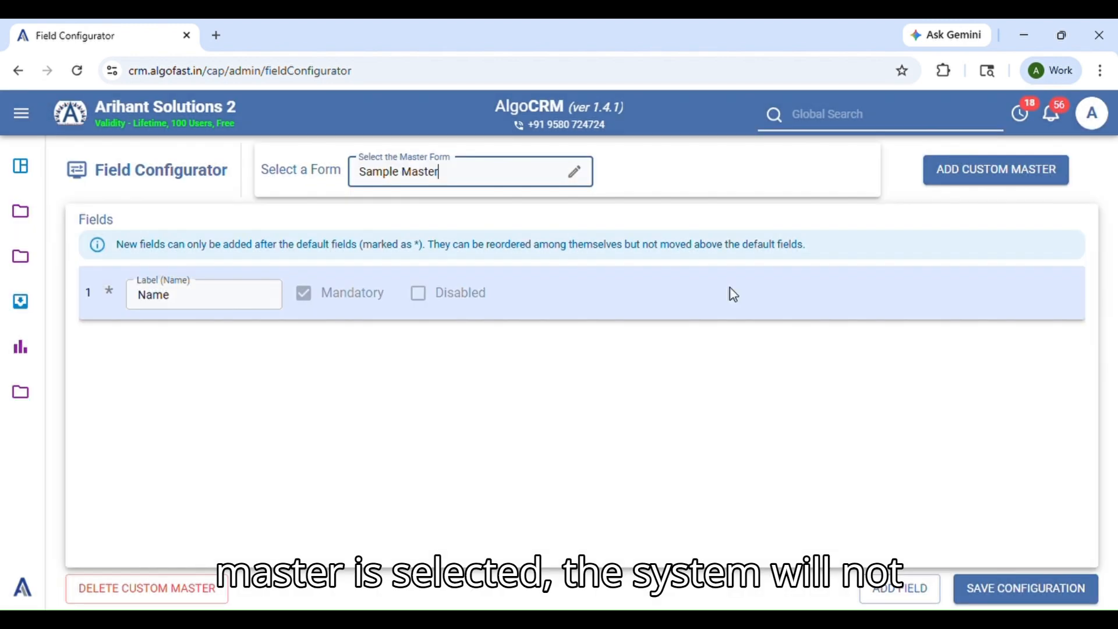
click(461, 172)
click(439, 241)
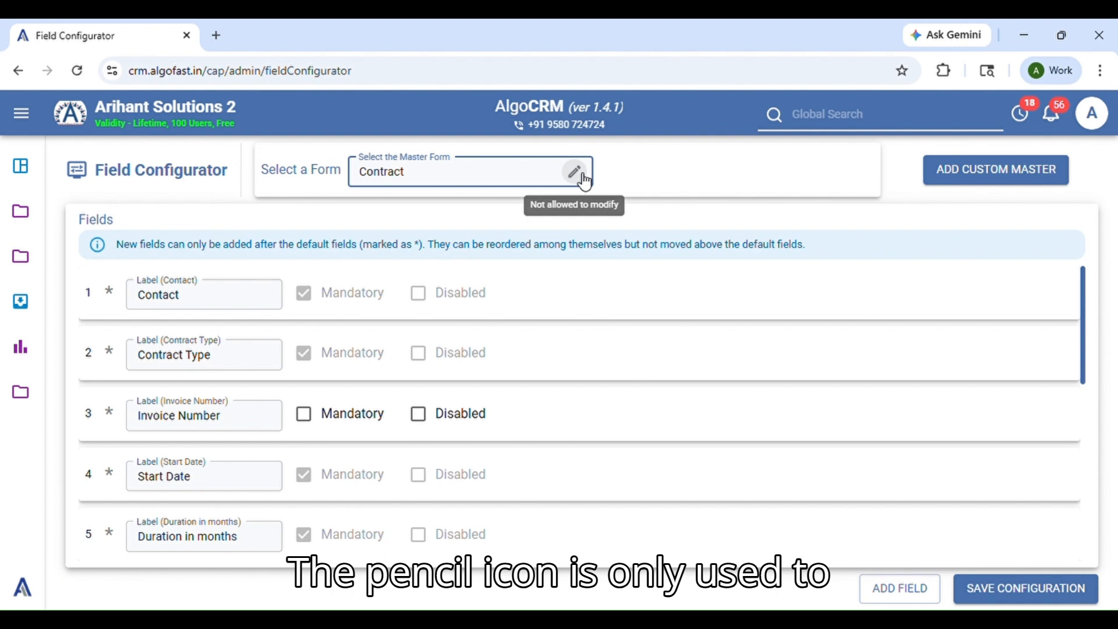
click(472, 171)
scroll(442, 350, down, 4)
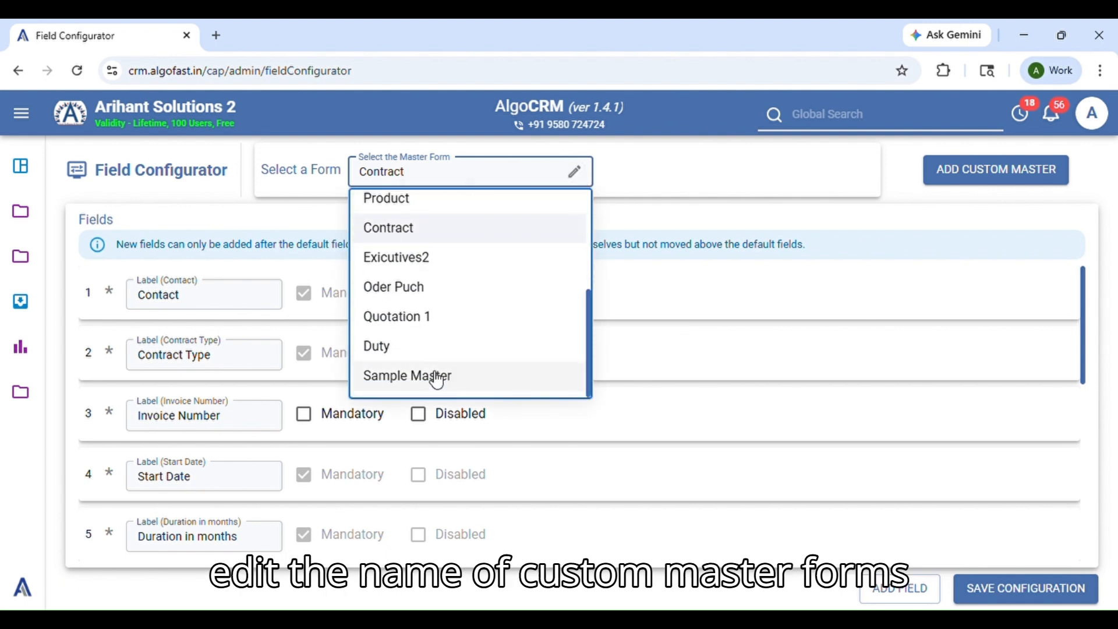
click(438, 381)
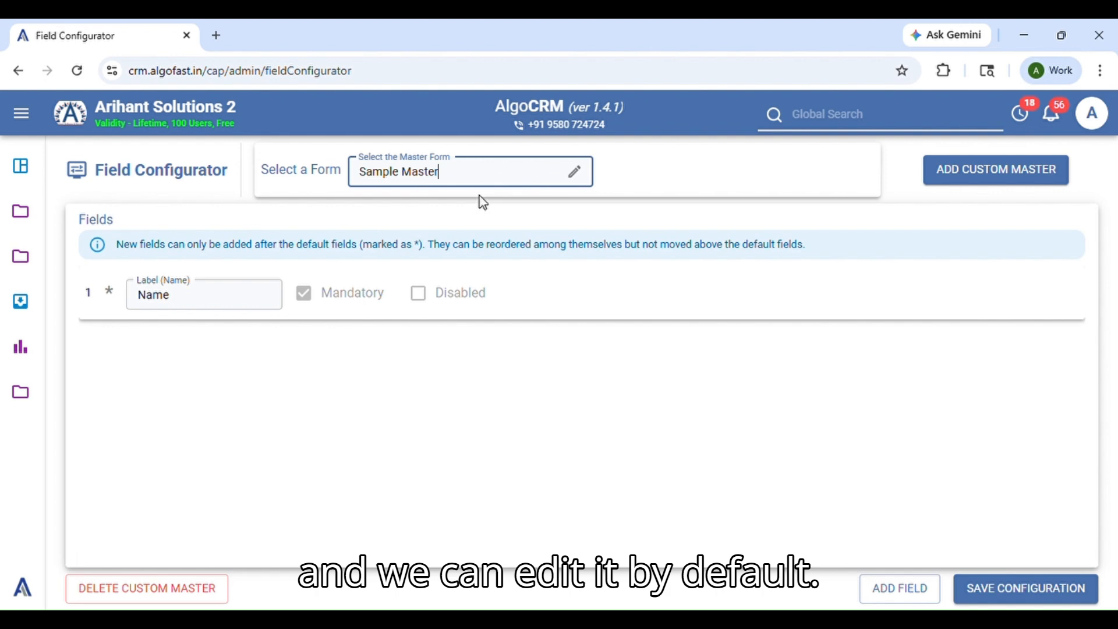
click(223, 305)
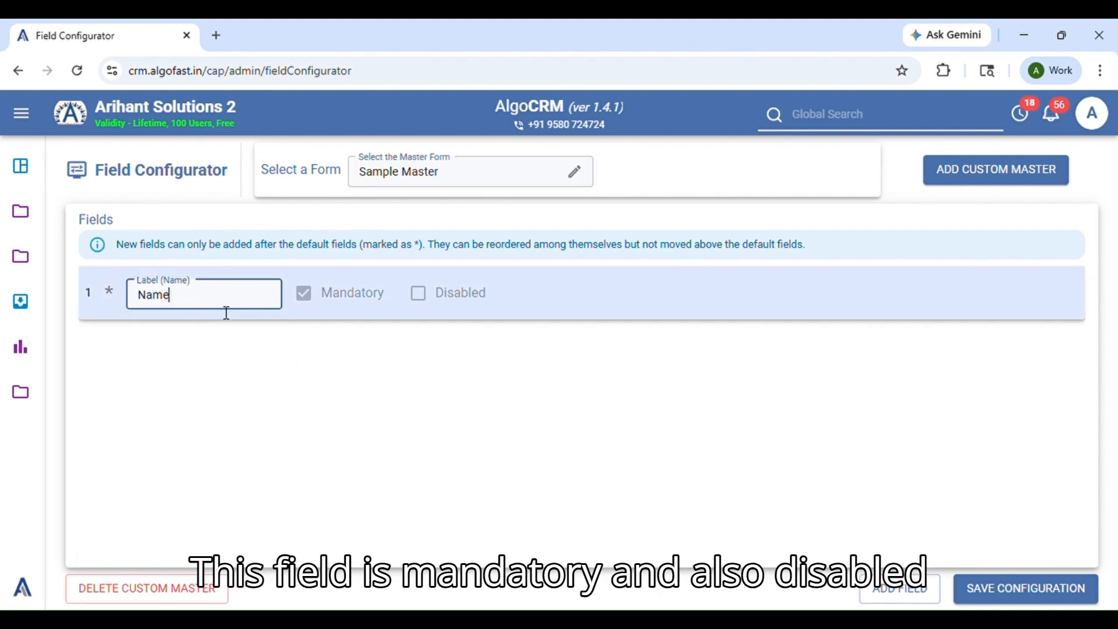
click(356, 320)
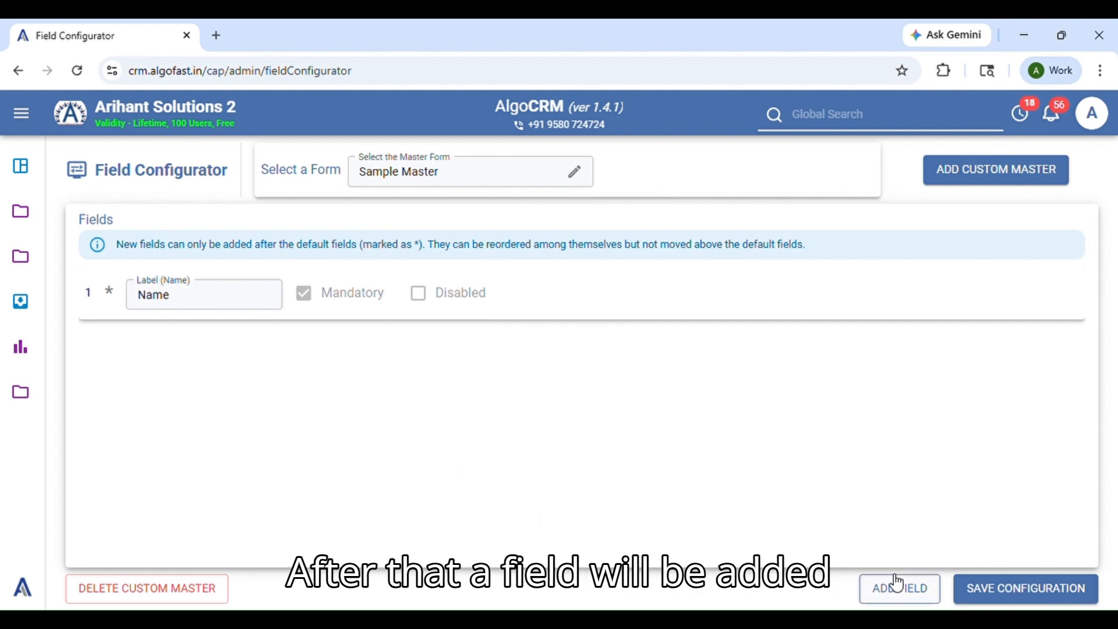
Add a new field to Sample Master and set its column type to Master List
click(902, 593)
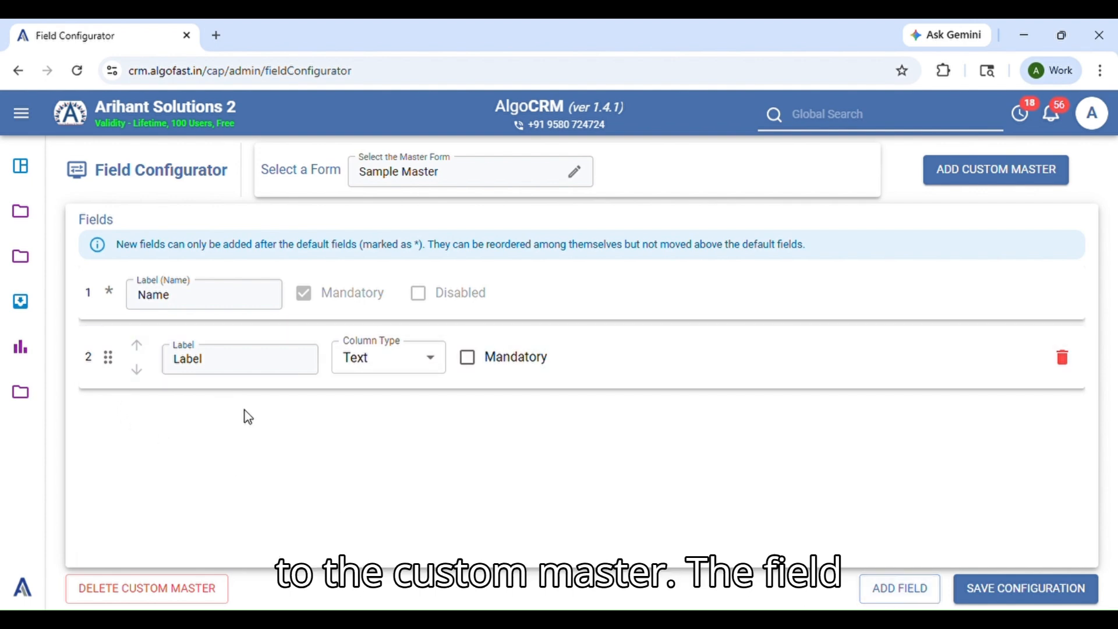
click(268, 373)
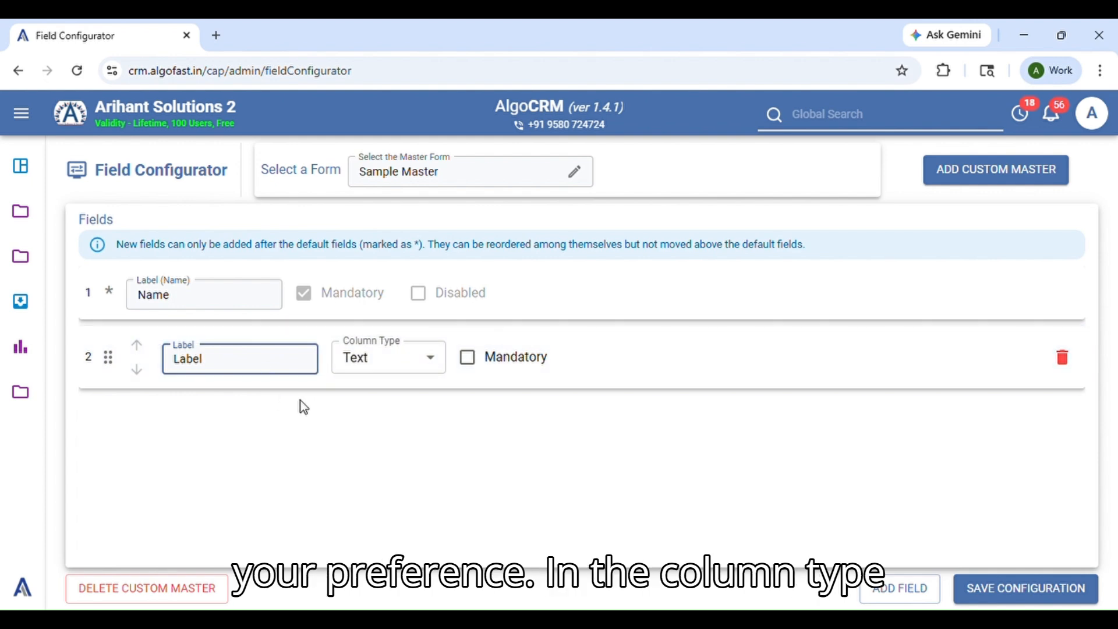
click(399, 367)
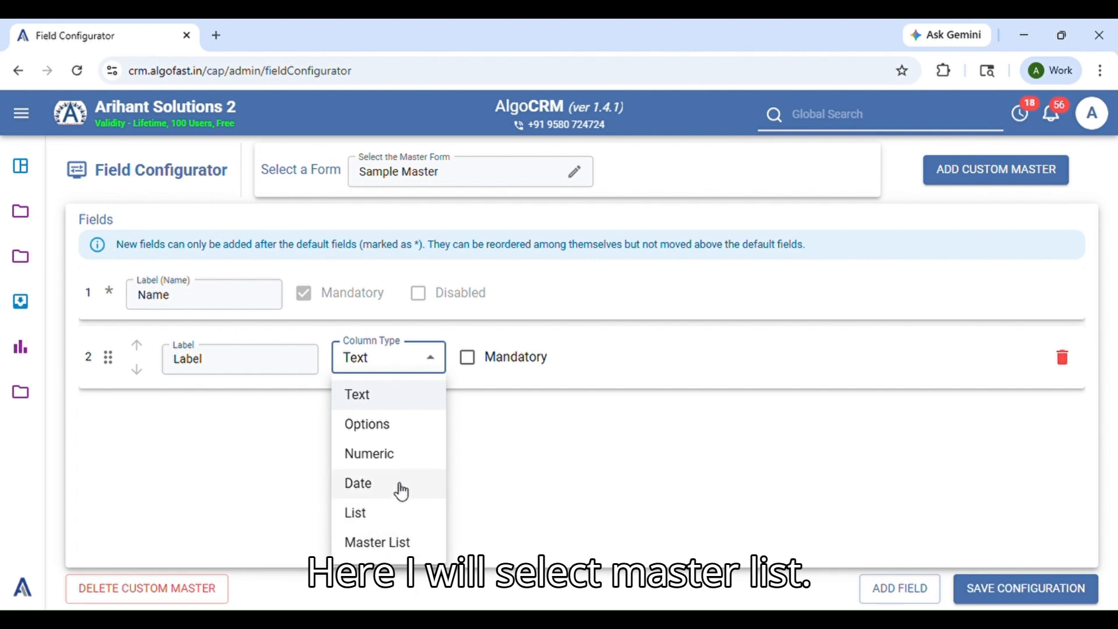
click(396, 544)
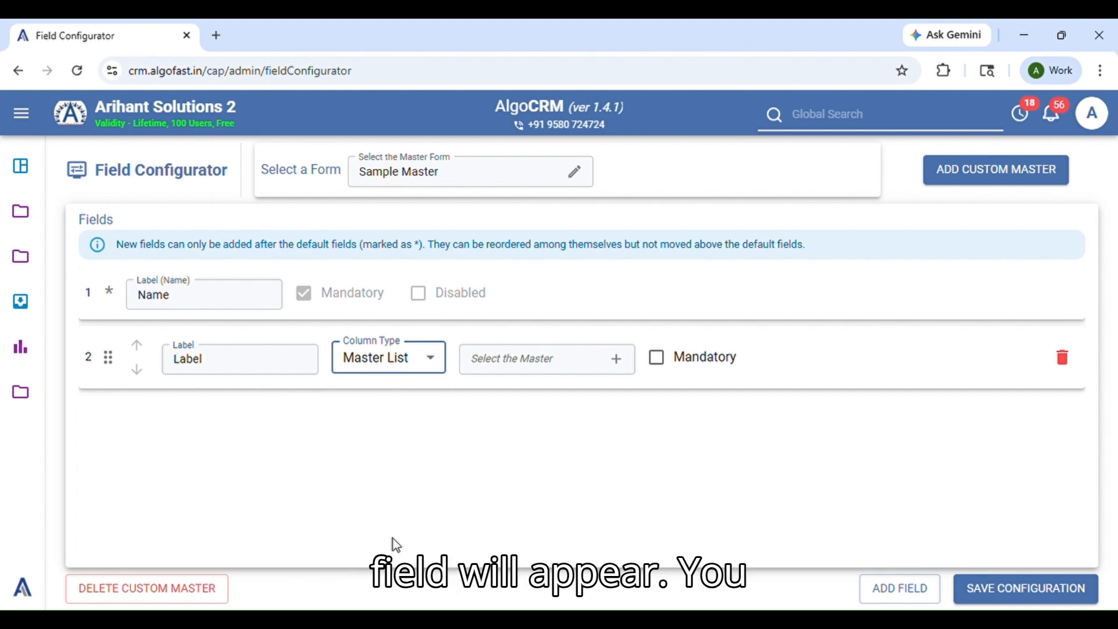
click(537, 377)
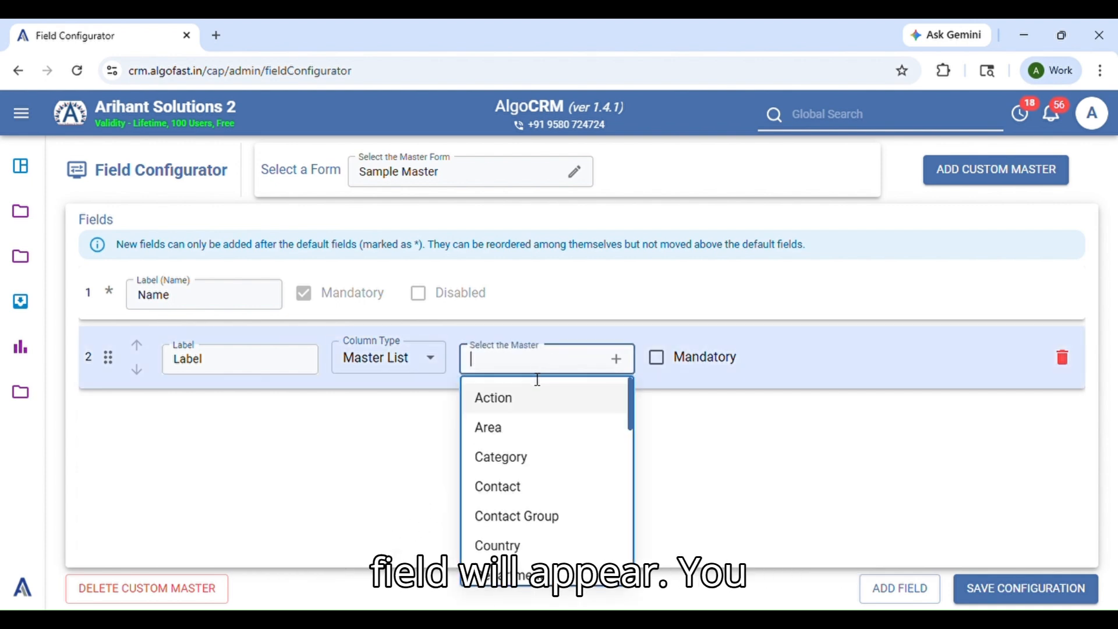
click(624, 369)
click(724, 282)
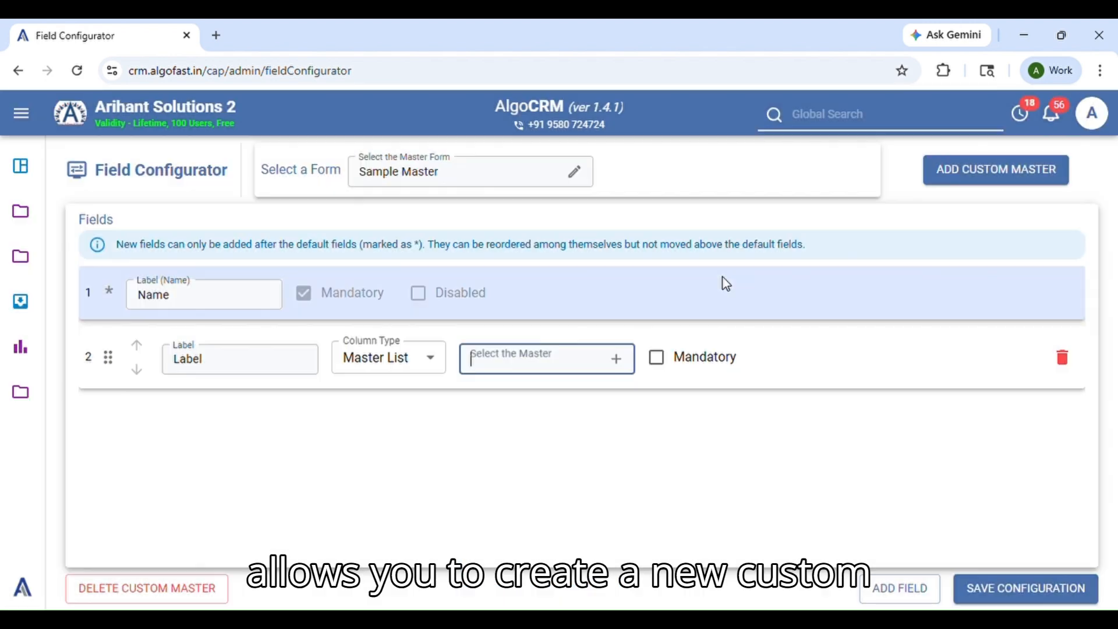
Link the new field to the Sample Master list and submit that master's update form without editing its name
click(541, 364)
scroll(515, 518, down, 5)
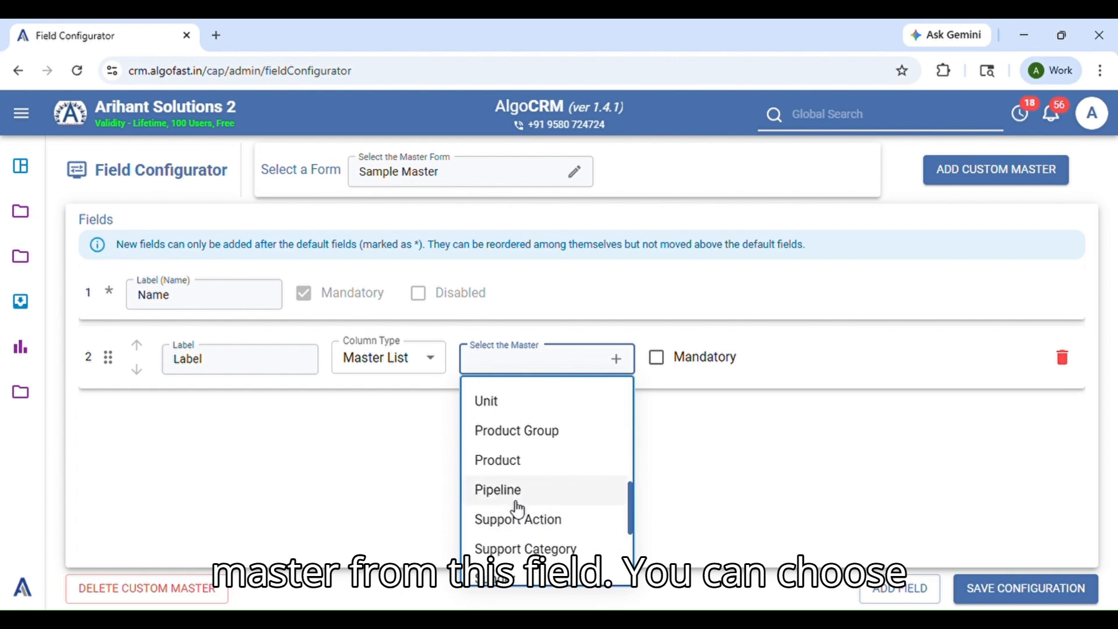
scroll(516, 533, down, 3)
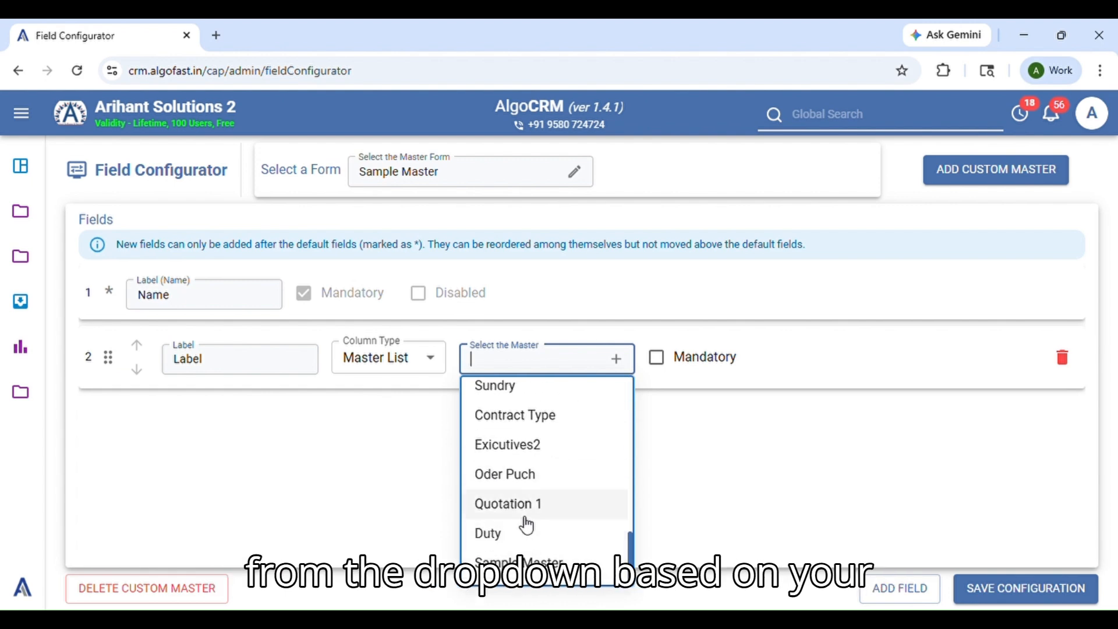
scroll(525, 498, up, 5)
scroll(526, 513, down, 1)
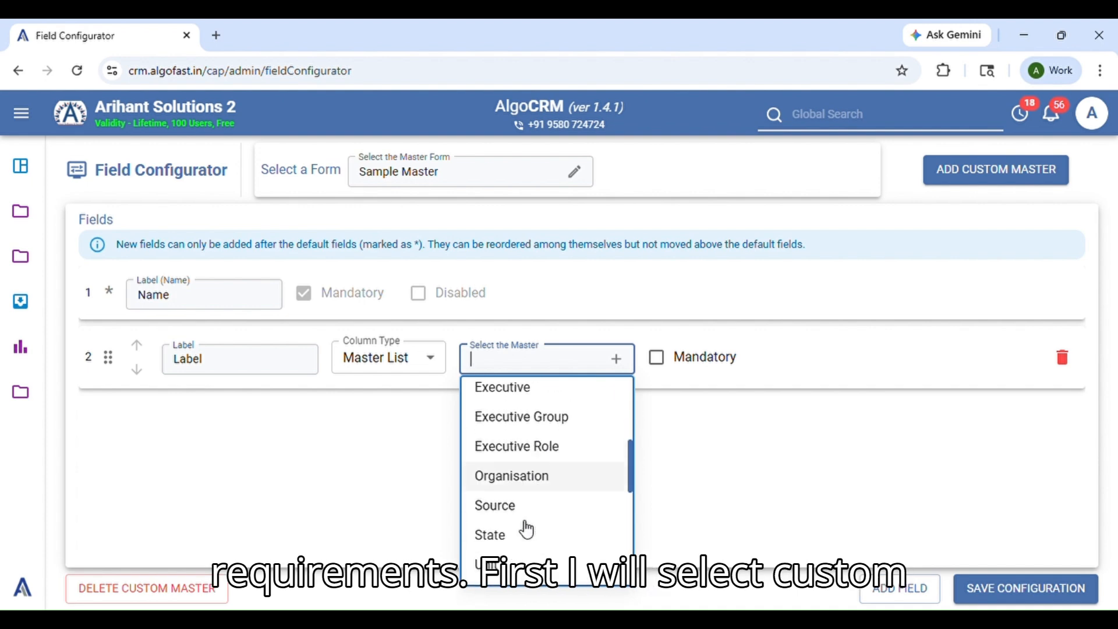
scroll(527, 530, down, 4)
click(513, 562)
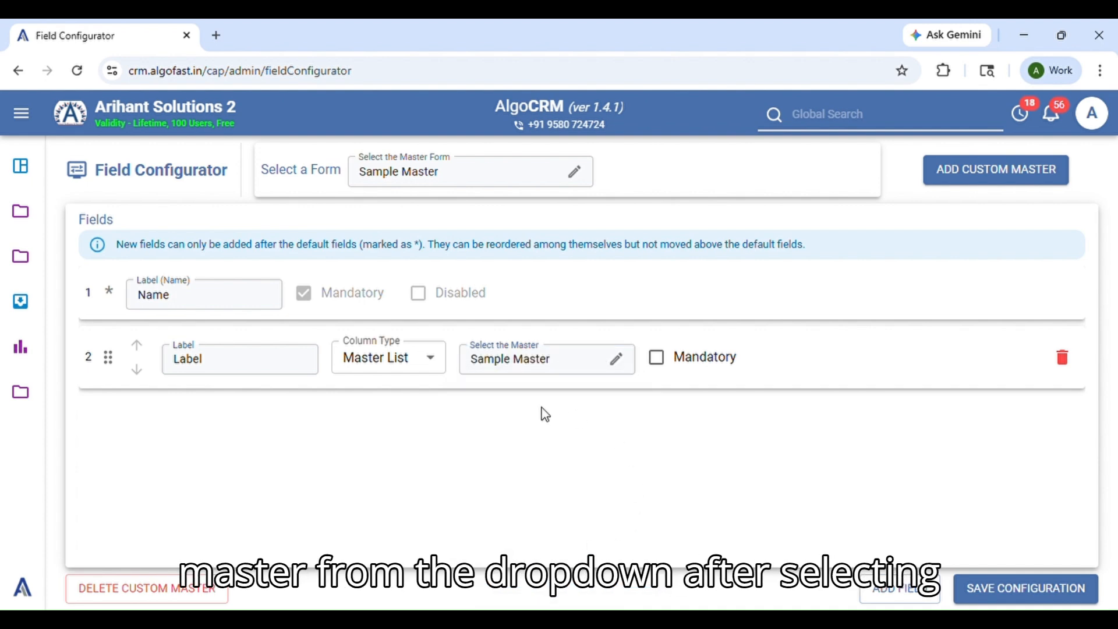
click(618, 366)
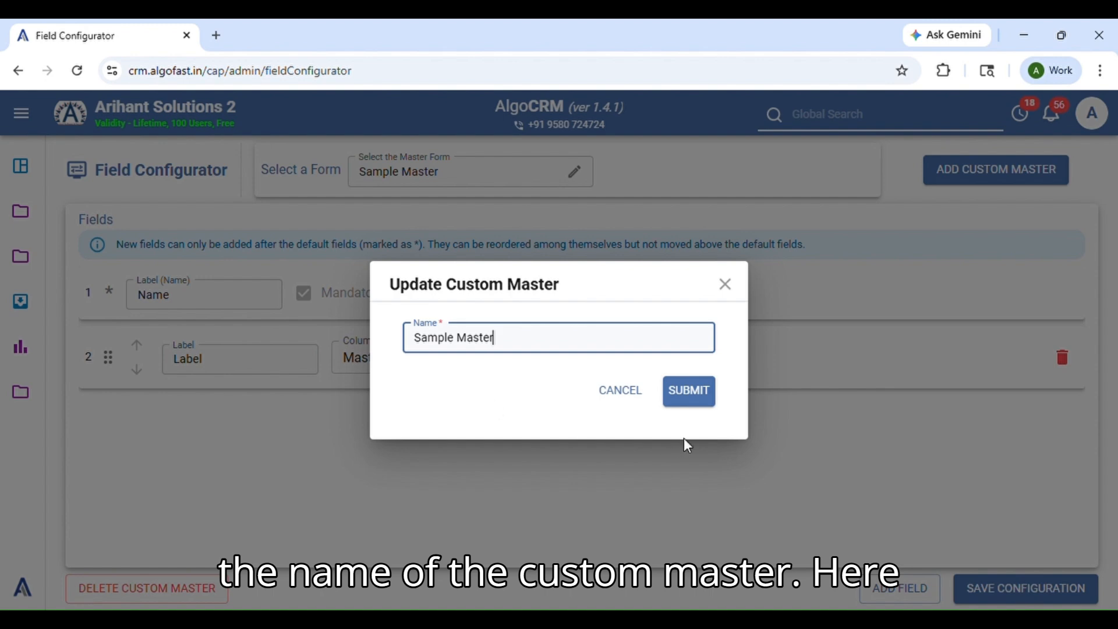
click(699, 396)
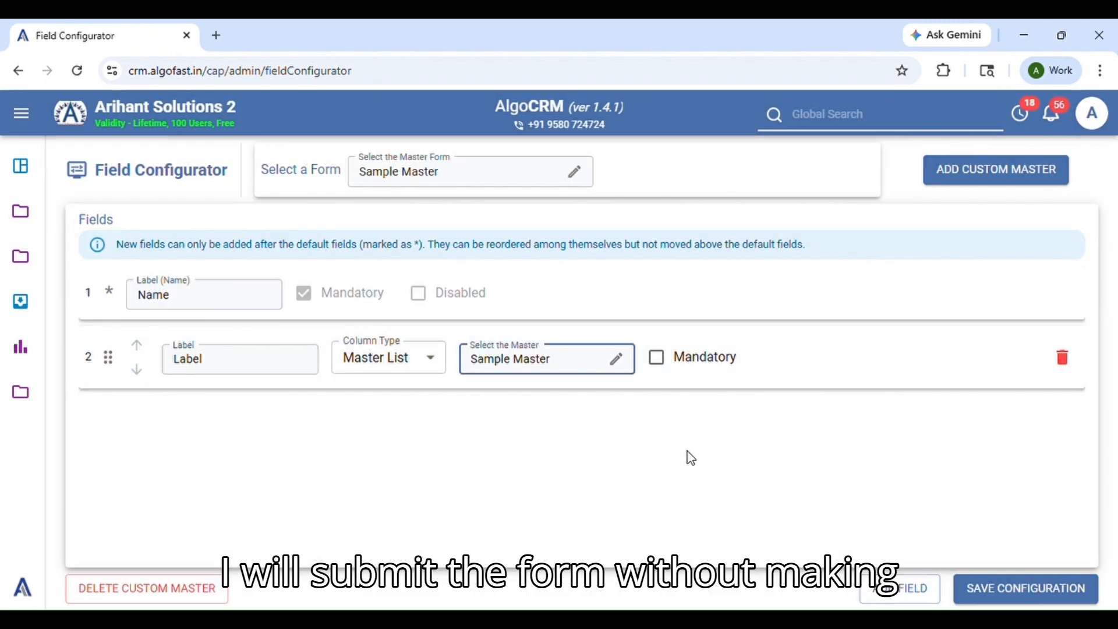
Set the new field's linked master to Category and save the form configuration, proceeding past the warning
click(575, 367)
scroll(549, 462, up, 10)
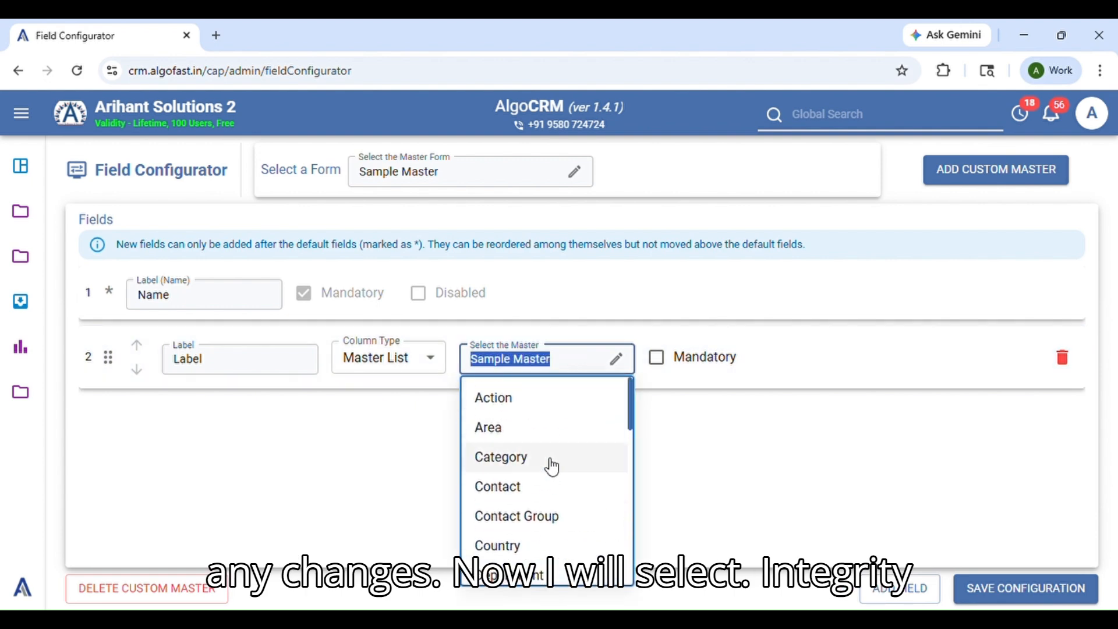
click(549, 460)
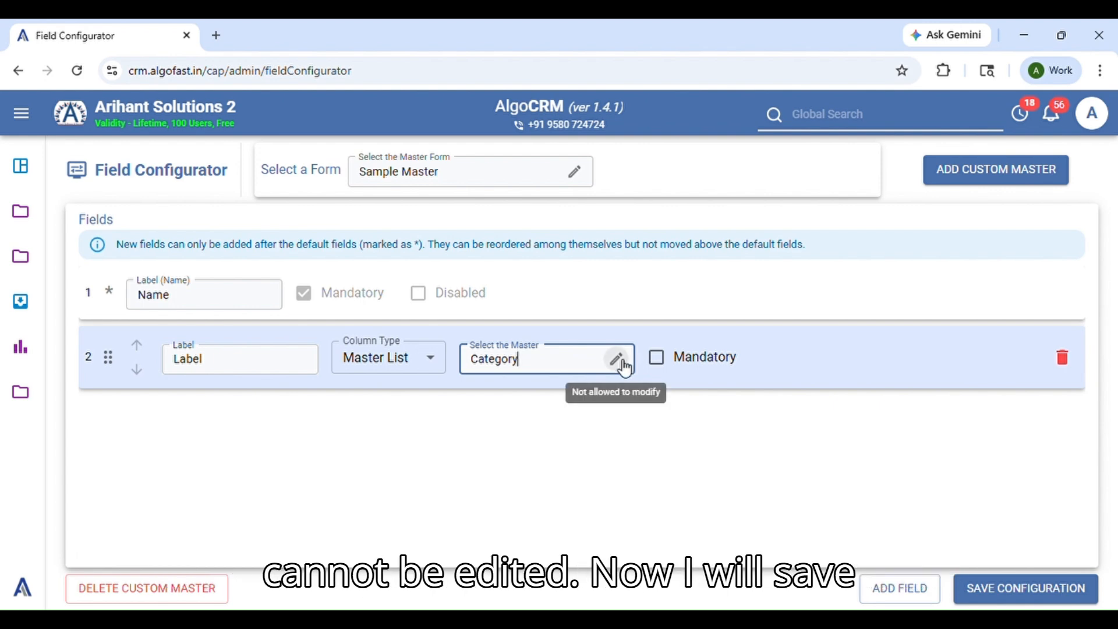
click(594, 445)
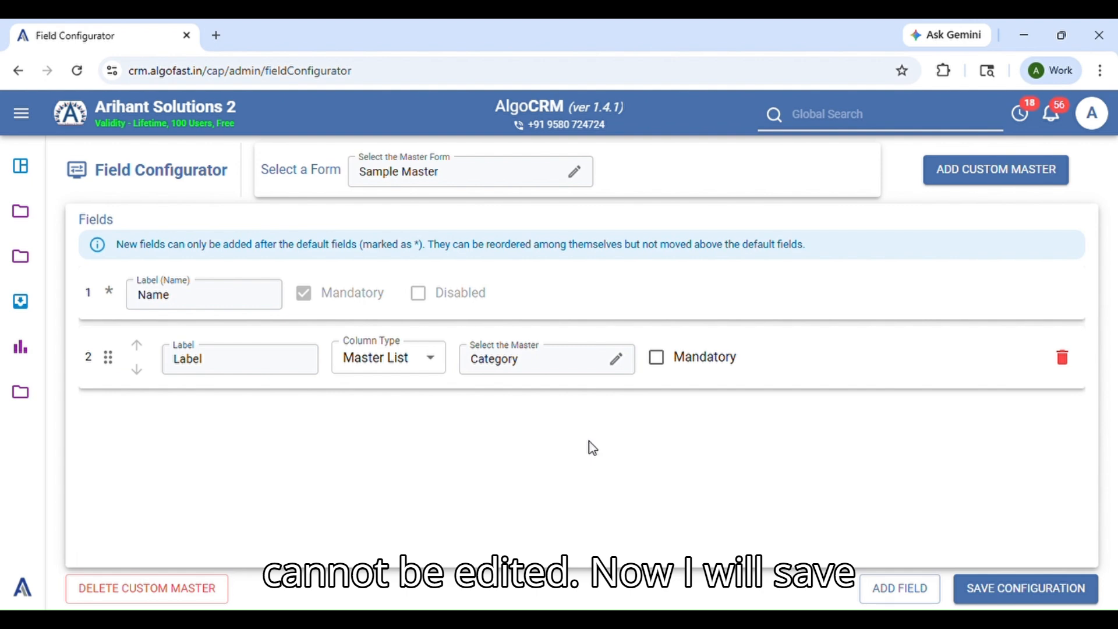
click(1028, 589)
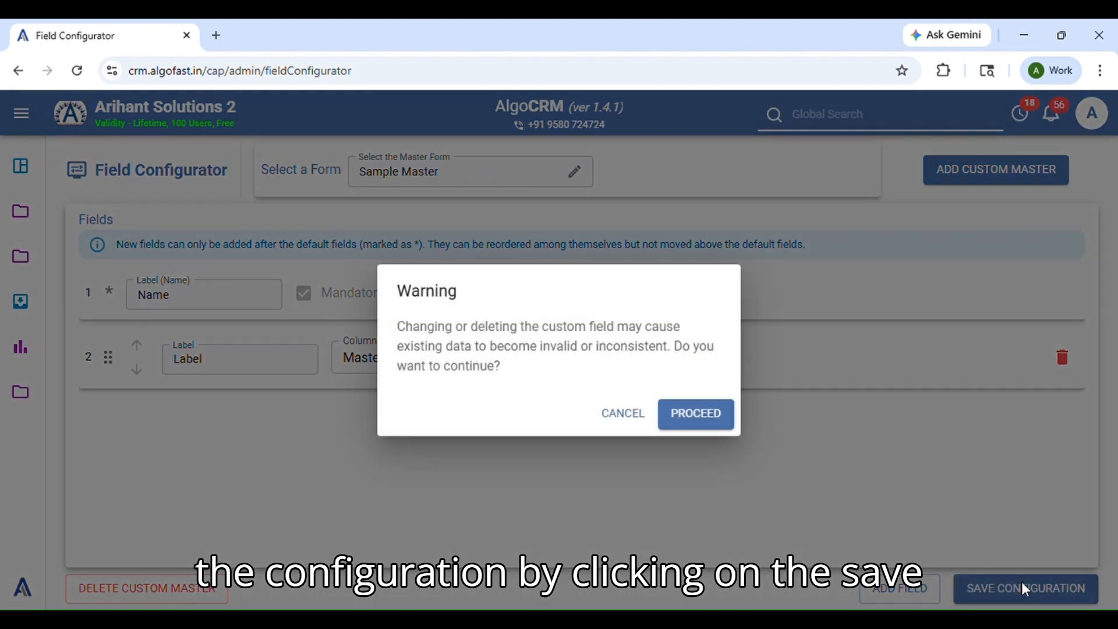
click(698, 425)
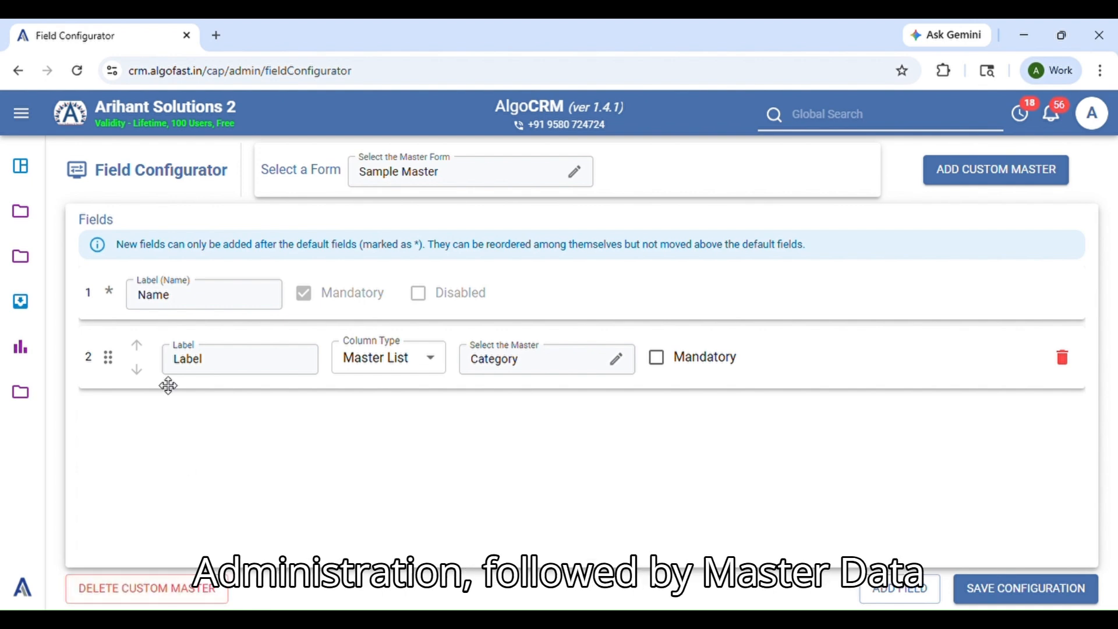
Open the Sample Master record list from the custom masters in the administration master data
mouse_move(11, 397)
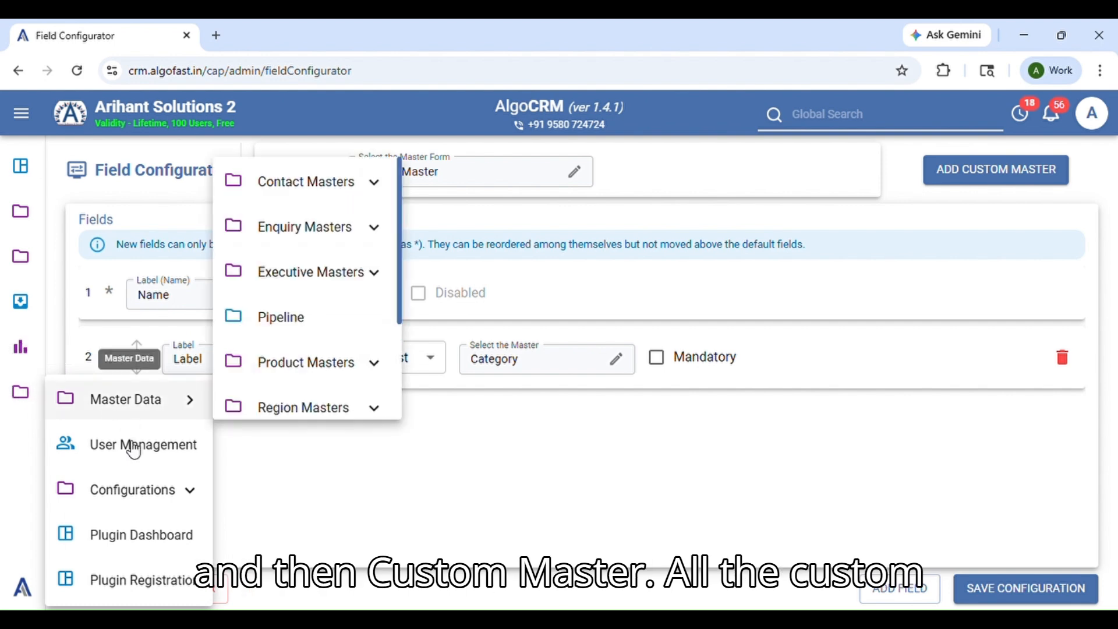
click(170, 411)
scroll(317, 332, down, 3)
mouse_move(332, 355)
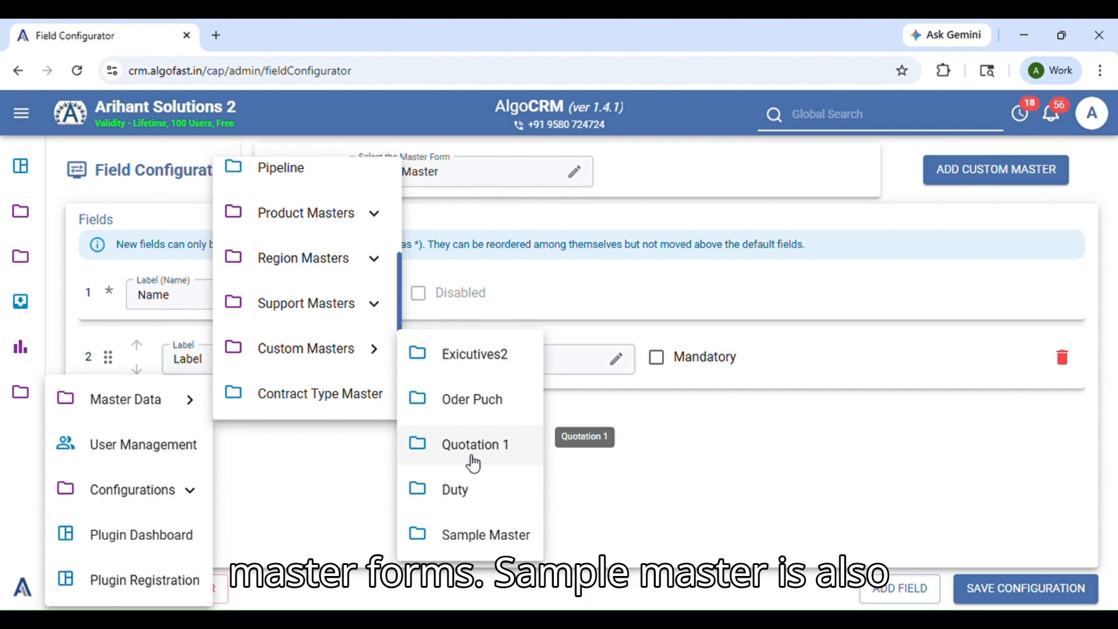
click(489, 535)
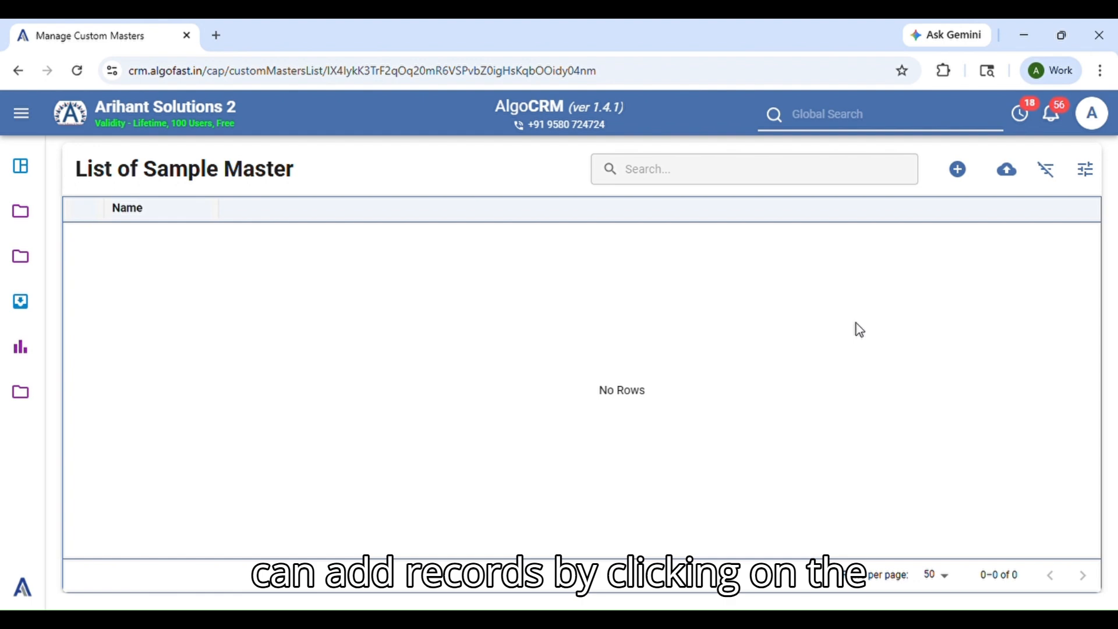
Add a Sample Master record named Custom with the label Complaint Resolution and submit it
click(962, 174)
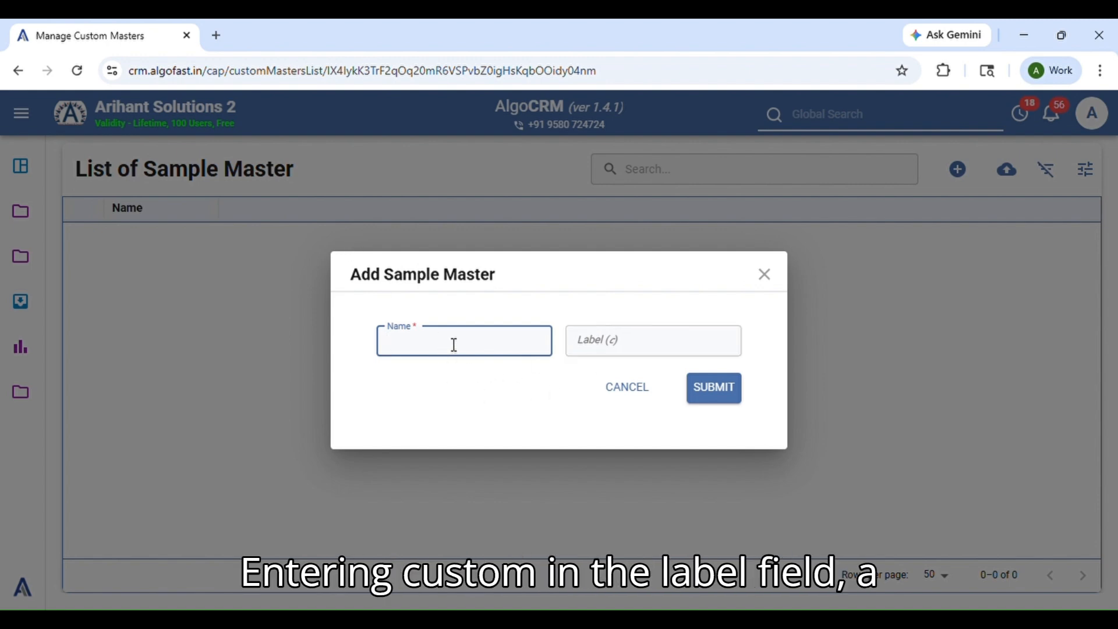
text(Custom)
click(660, 354)
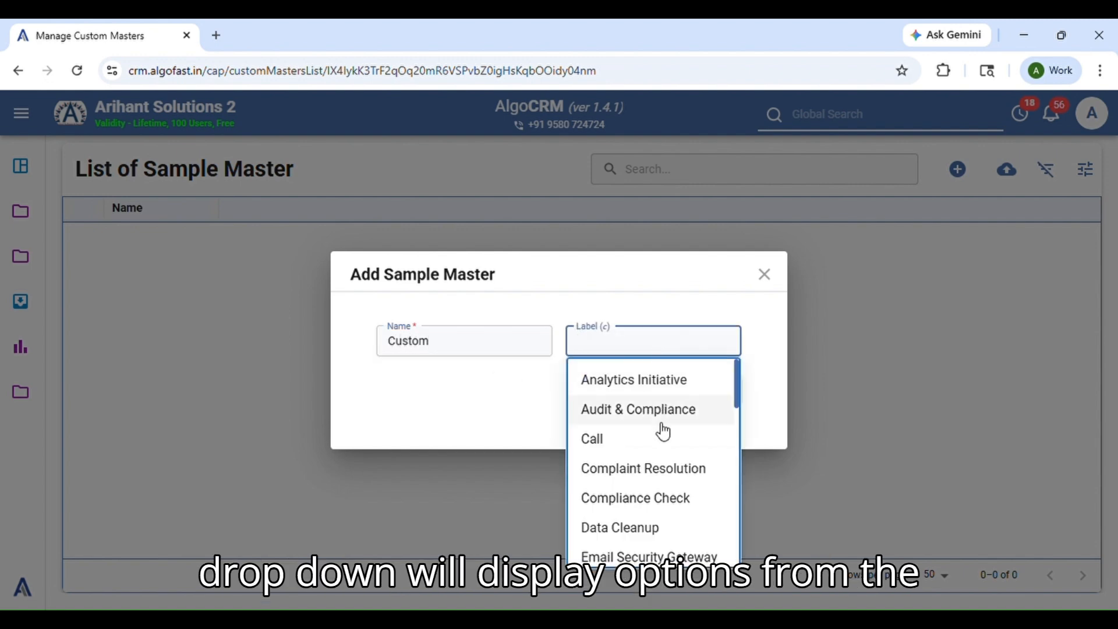
scroll(662, 434, down, 5)
scroll(675, 539, up, 1)
scroll(675, 539, up, 3)
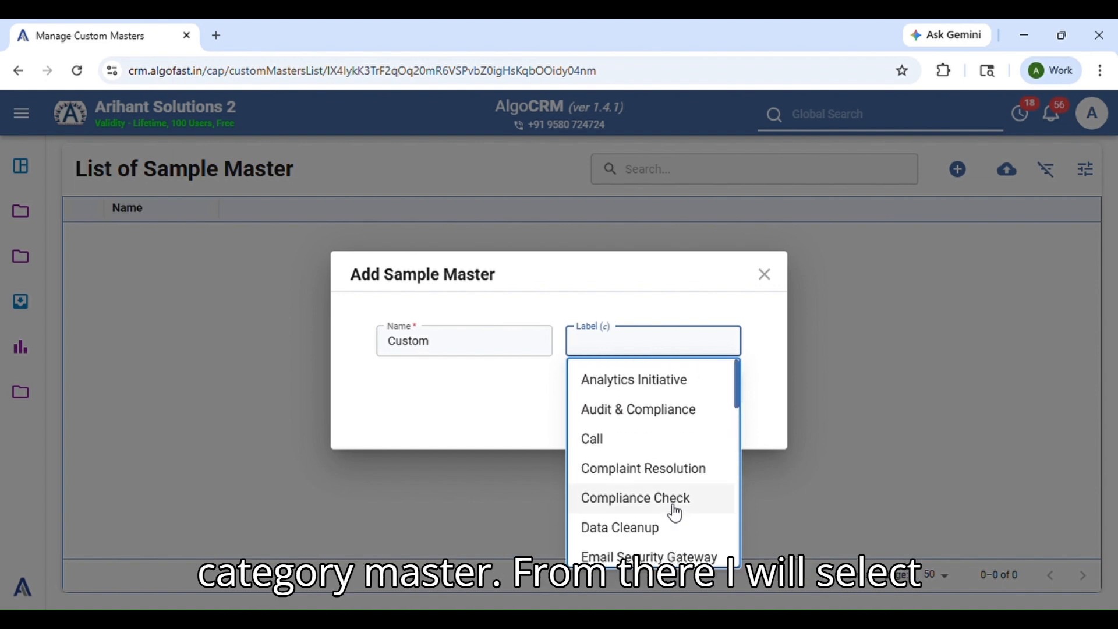
click(637, 469)
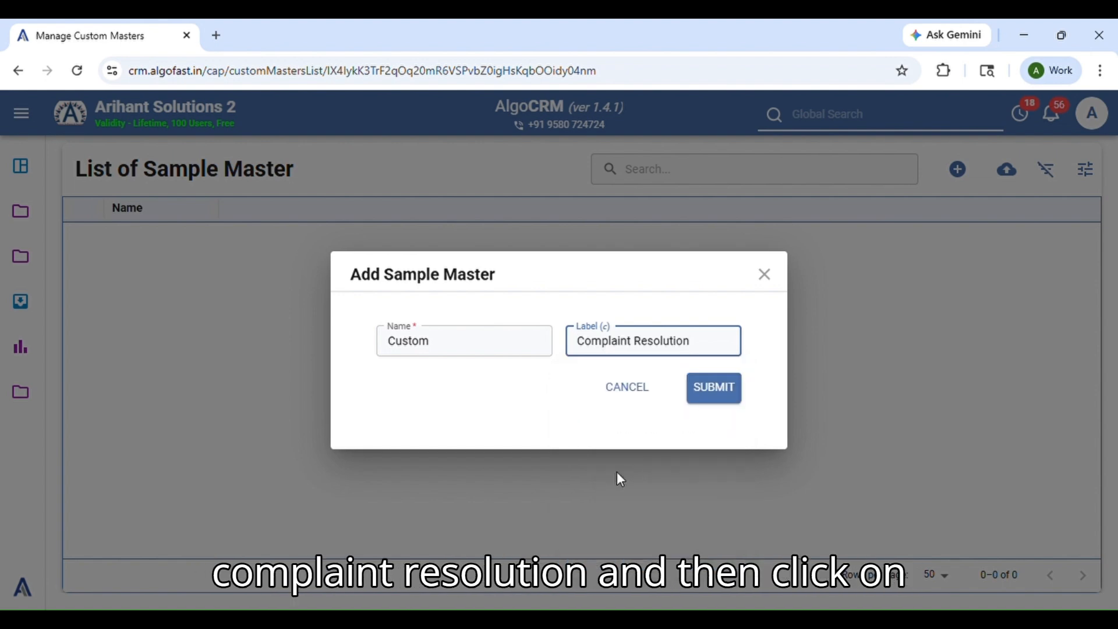
click(714, 391)
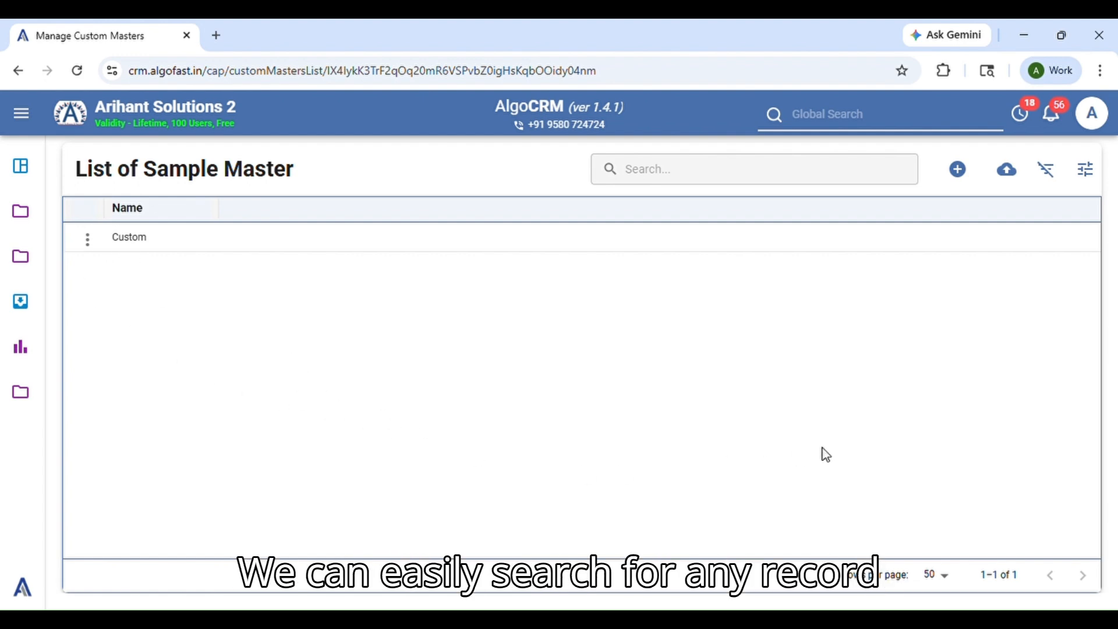
Look over the record list's search, column management and Name column sorting without entering a search term
click(662, 170)
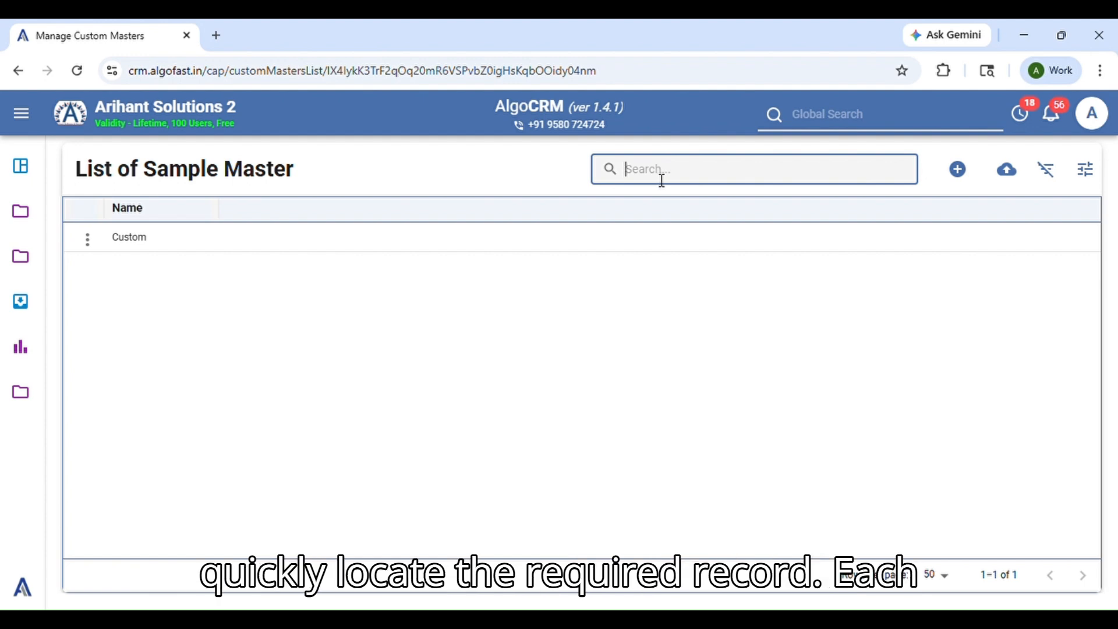
click(1087, 170)
click(381, 327)
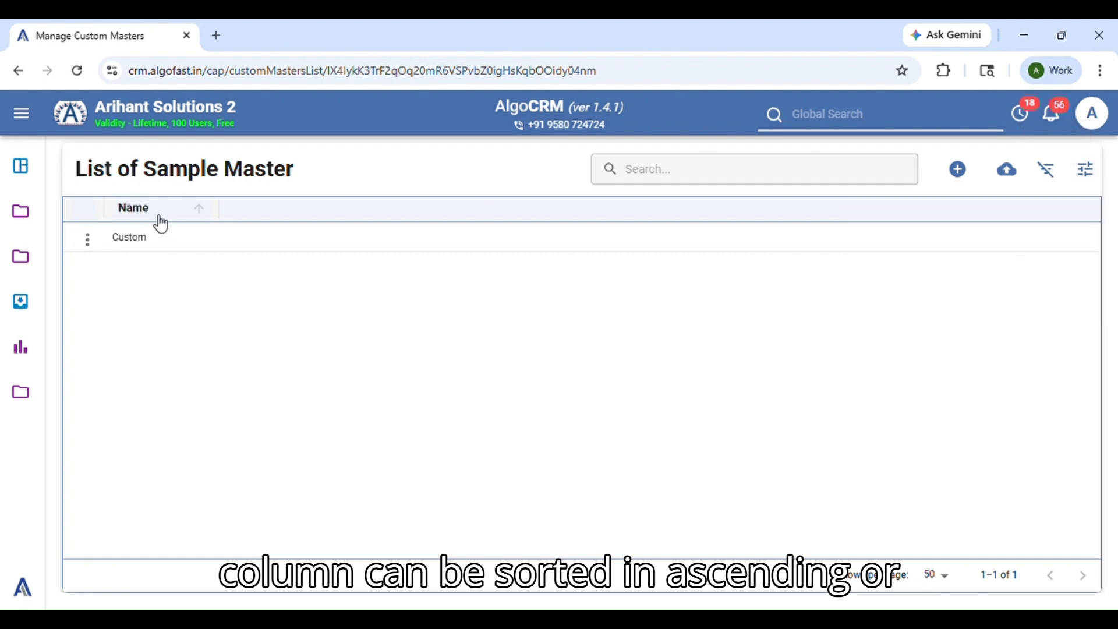
click(204, 212)
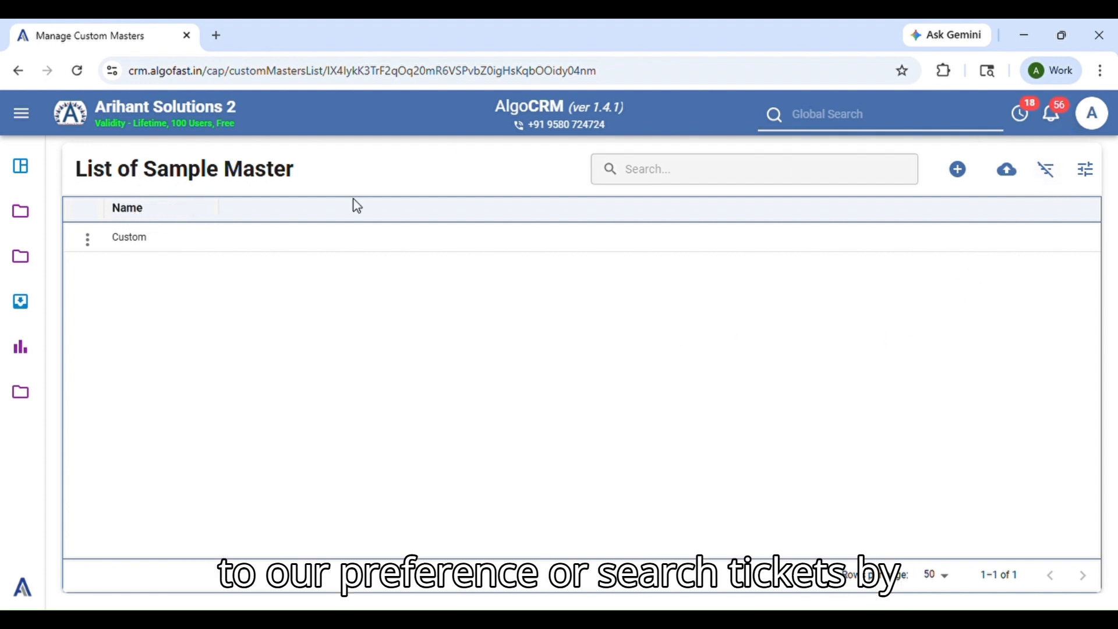
click(732, 174)
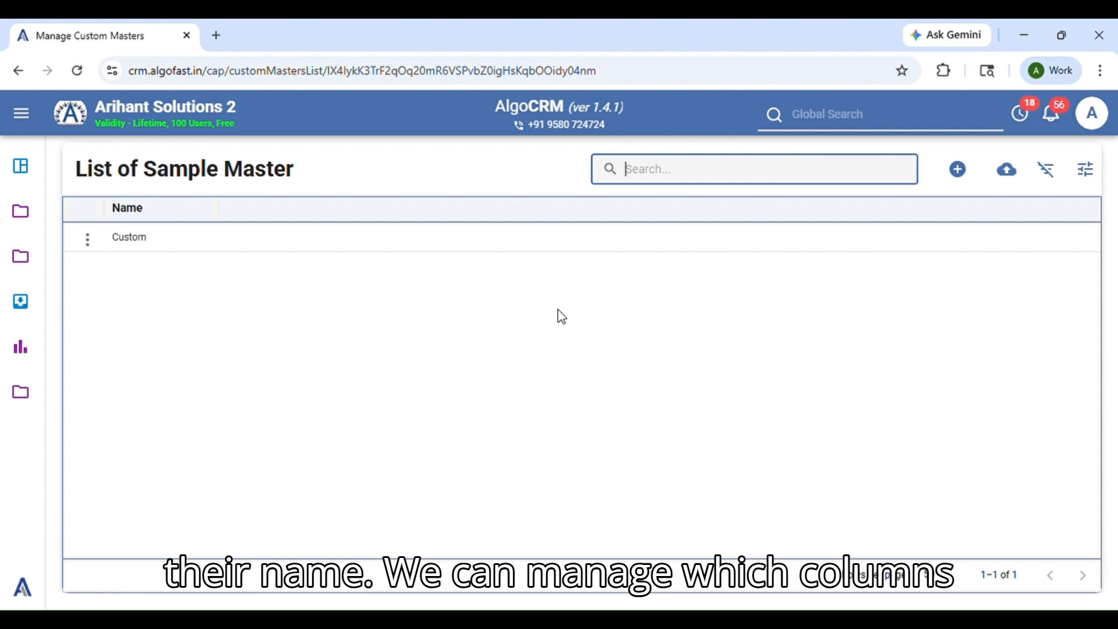
Show the Label column and all other columns in the Sample Master list, and check the actions available for the Custom record
click(1101, 177)
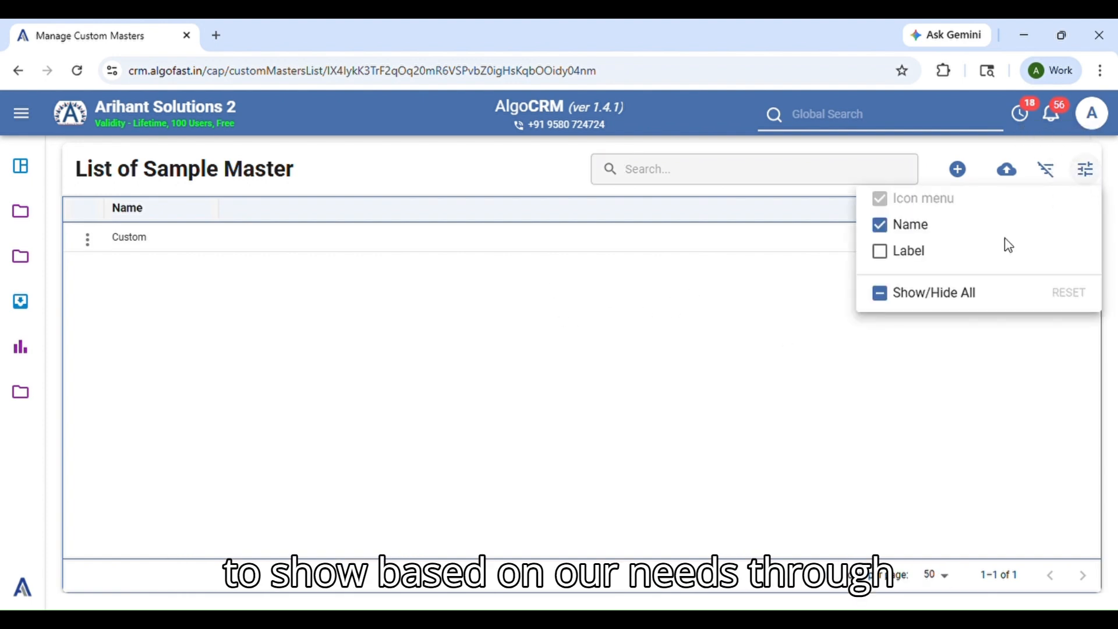
click(889, 257)
click(891, 295)
click(891, 295)
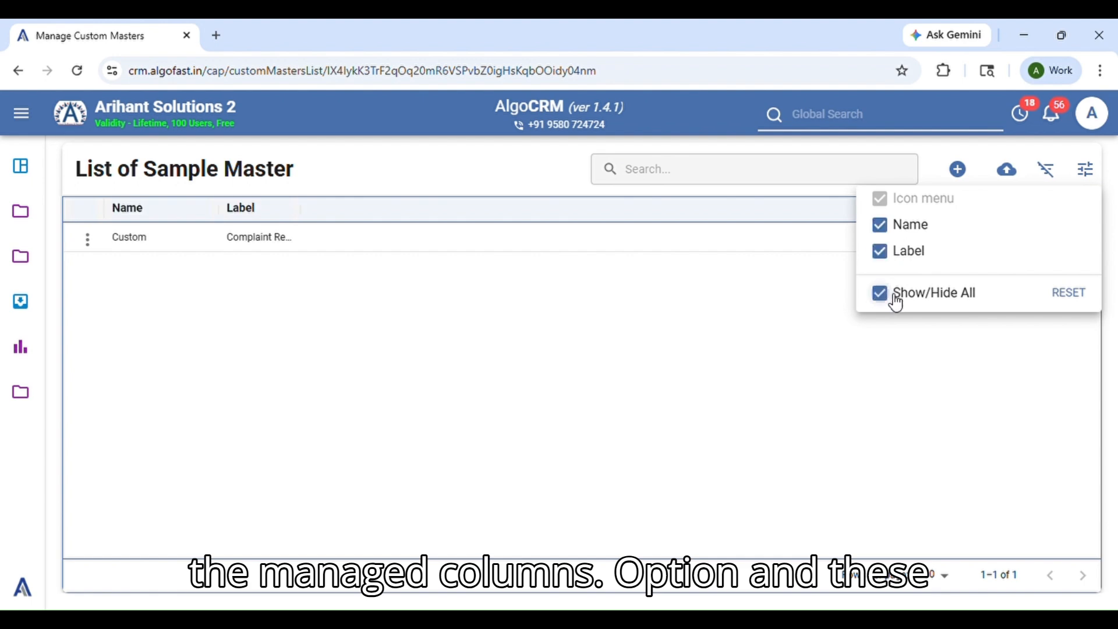
click(752, 329)
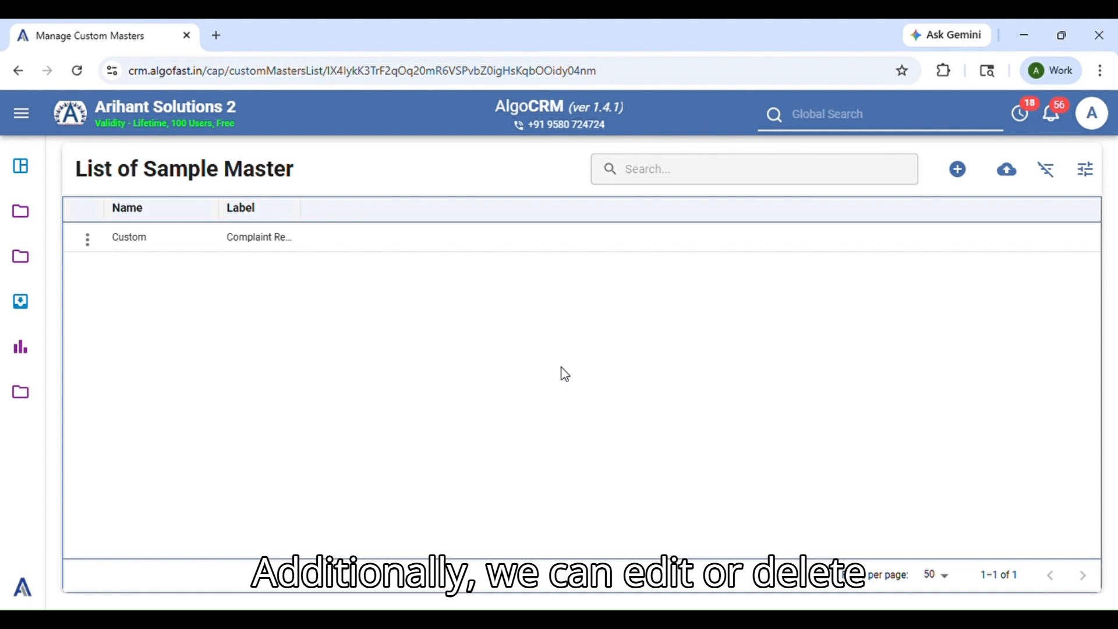
click(94, 245)
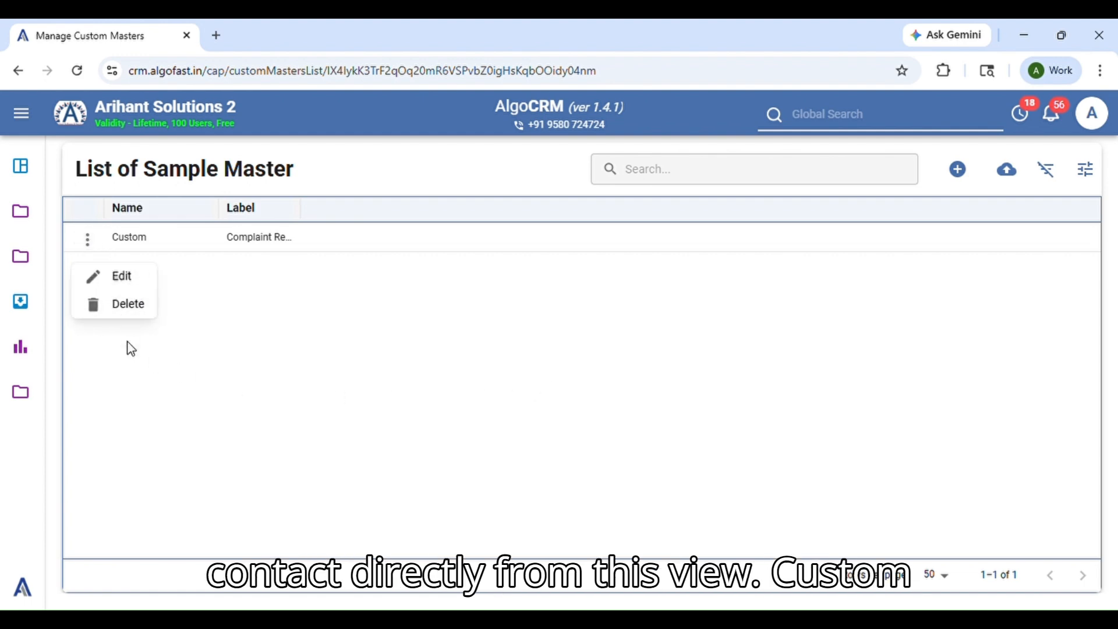
click(516, 425)
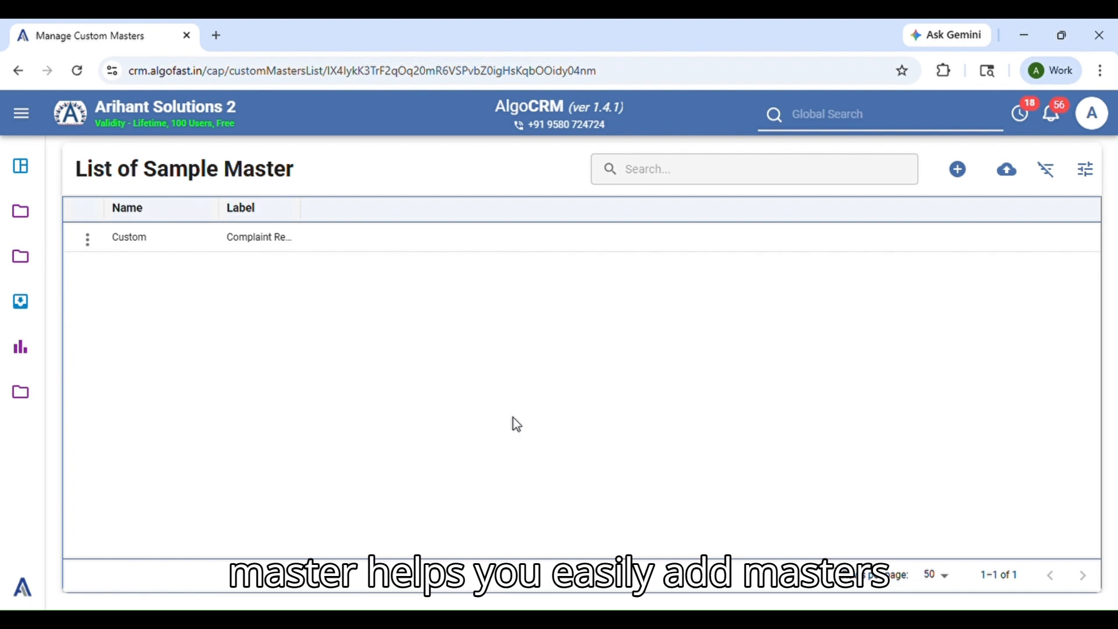